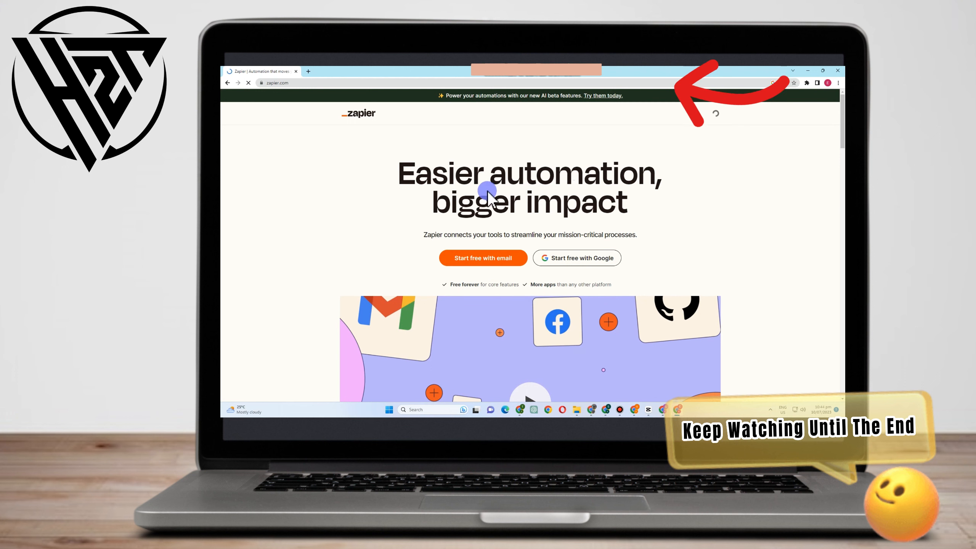
# - Review the Zapier homepage, covering the sign-up options, workflow and app integration sections, AI features and customer testimonials
pyautogui.moveTo(383, 169); pyautogui.dragTo(646, 218)
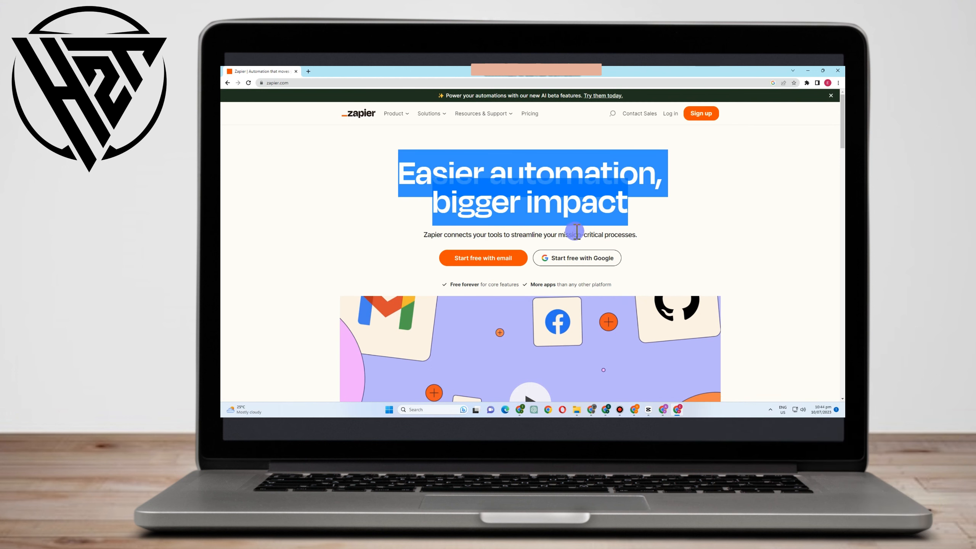
pyautogui.click(495, 255)
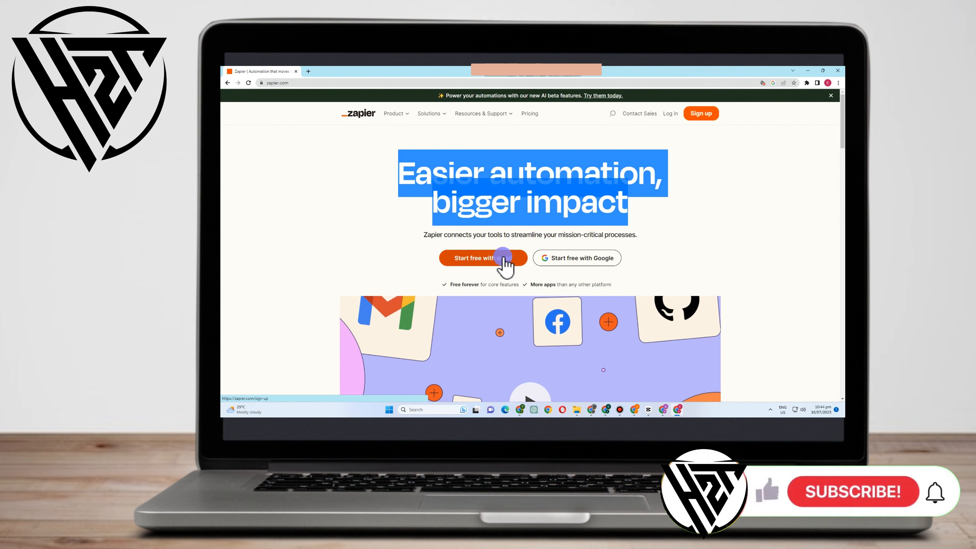
pyautogui.click(577, 258)
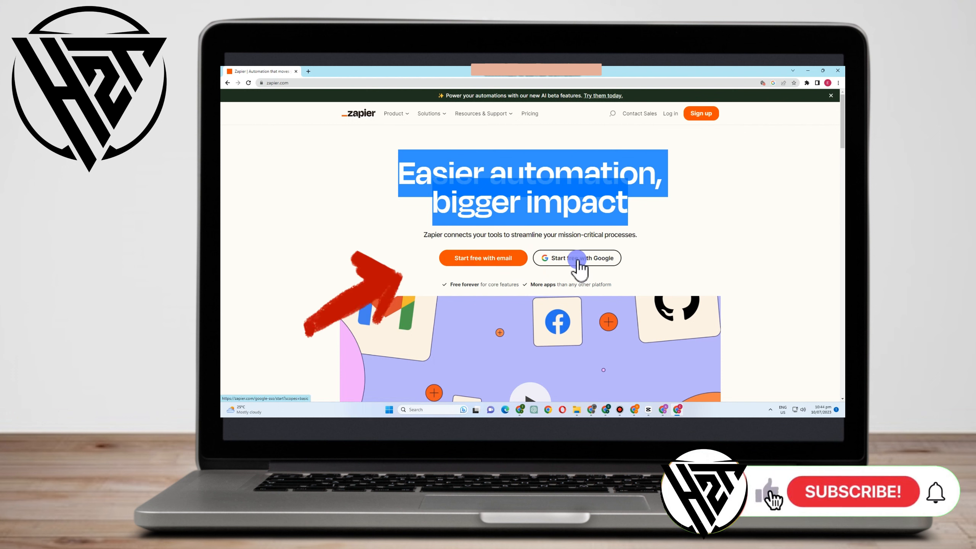
pyautogui.click(673, 123)
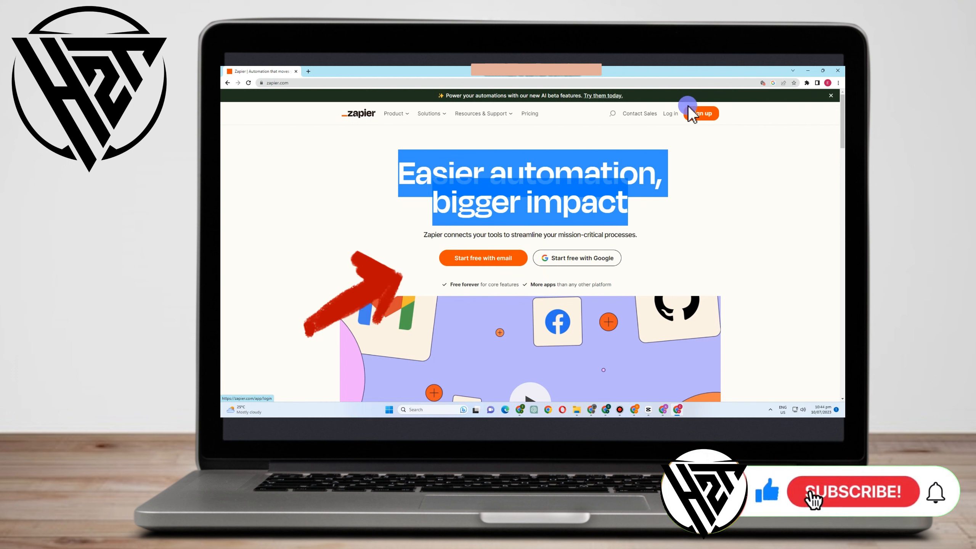
pyautogui.click(700, 115)
pyautogui.click(577, 258)
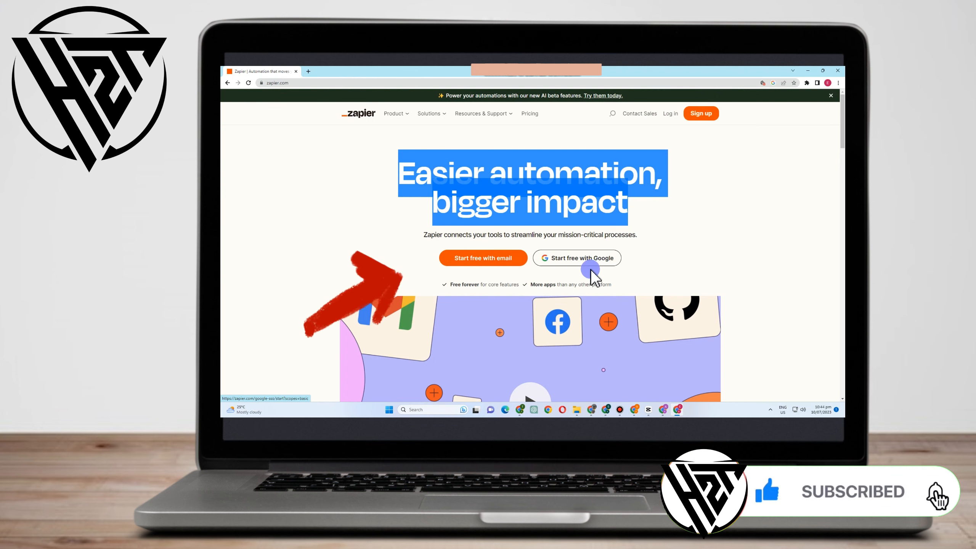
pyautogui.scroll(-10, 588, 283)
pyautogui.scroll(12, 596, 310)
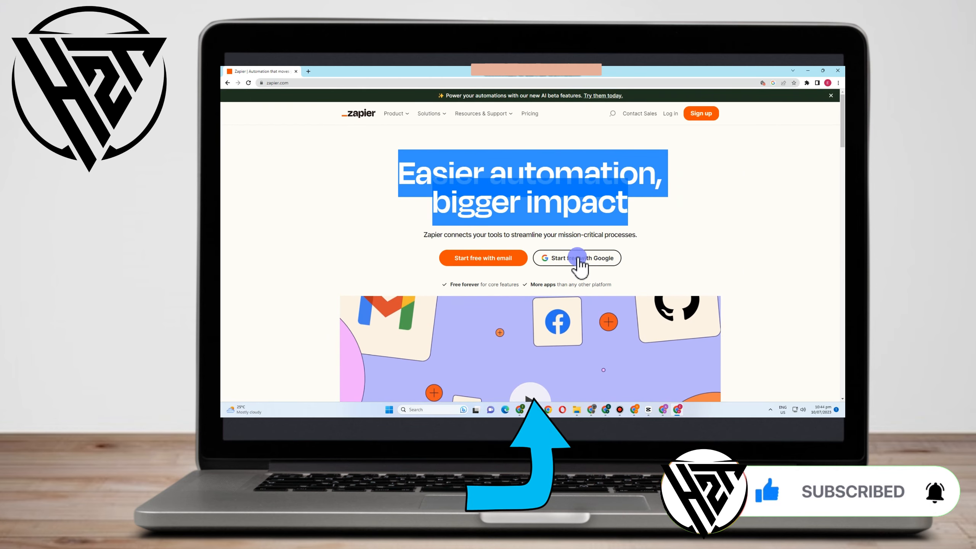
pyautogui.scroll(-5, 578, 284)
pyautogui.scroll(-3, 577, 285)
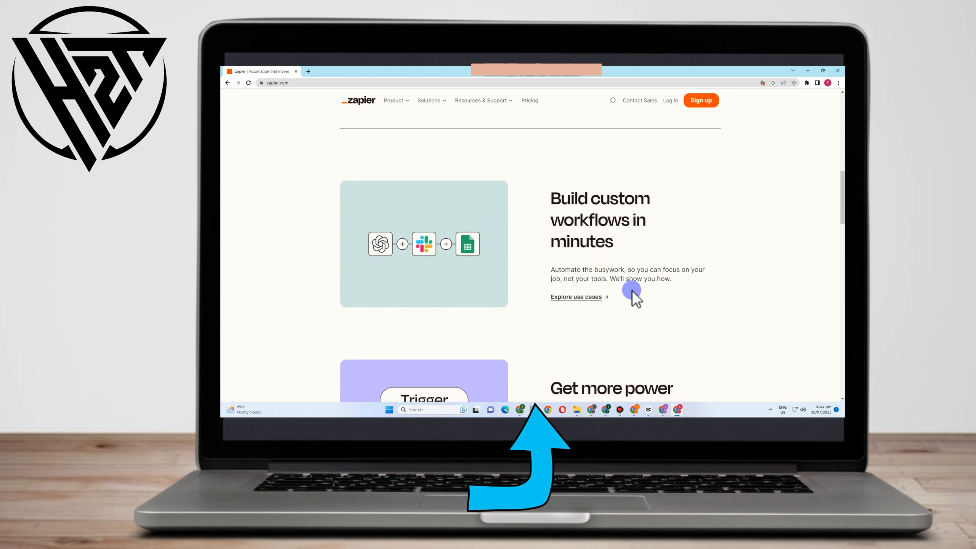
pyautogui.scroll(-3, 635, 299)
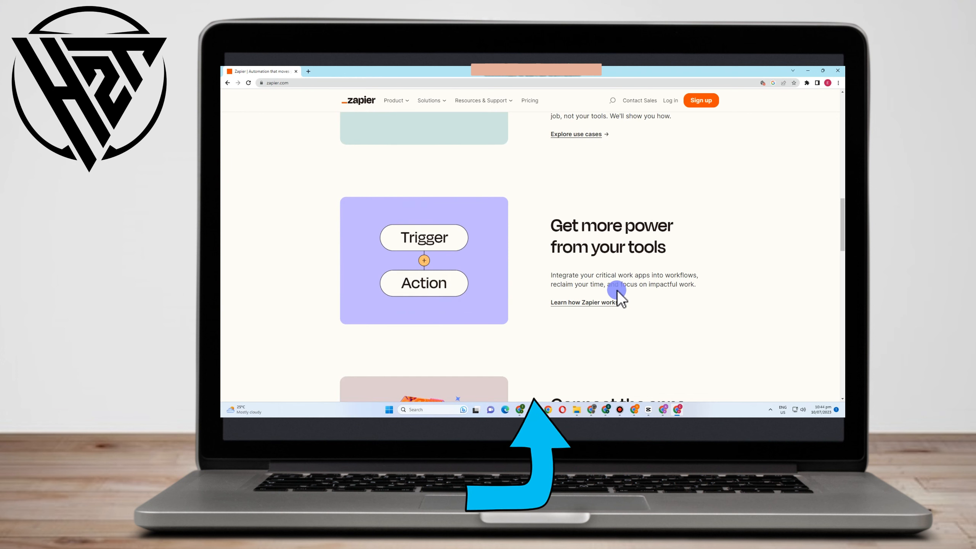
pyautogui.scroll(-3, 688, 297)
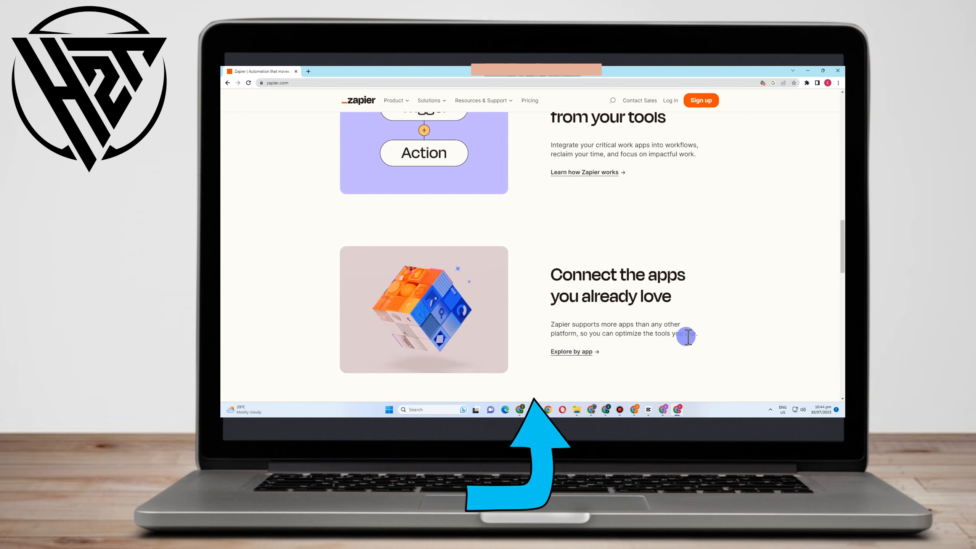
pyautogui.scroll(-5, 684, 350)
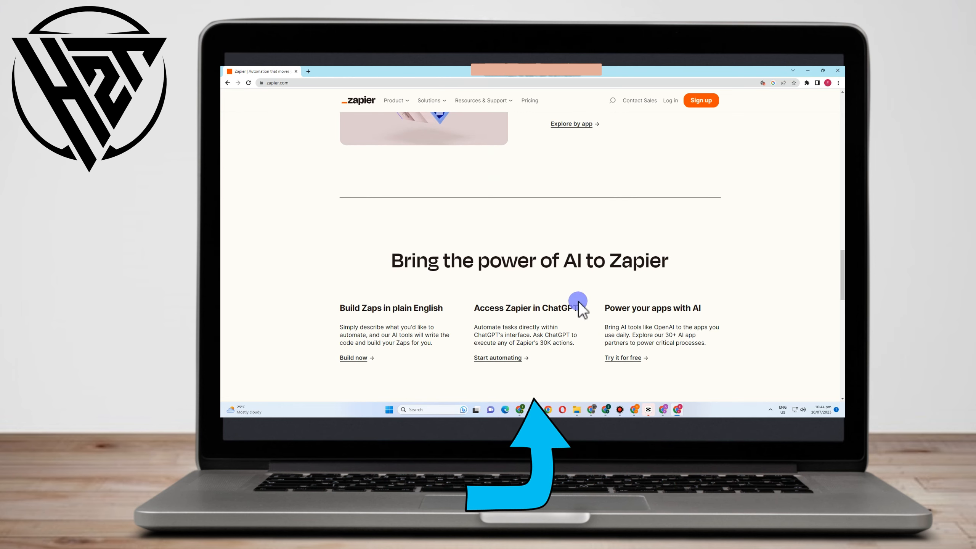
pyautogui.scroll(-7, 667, 317)
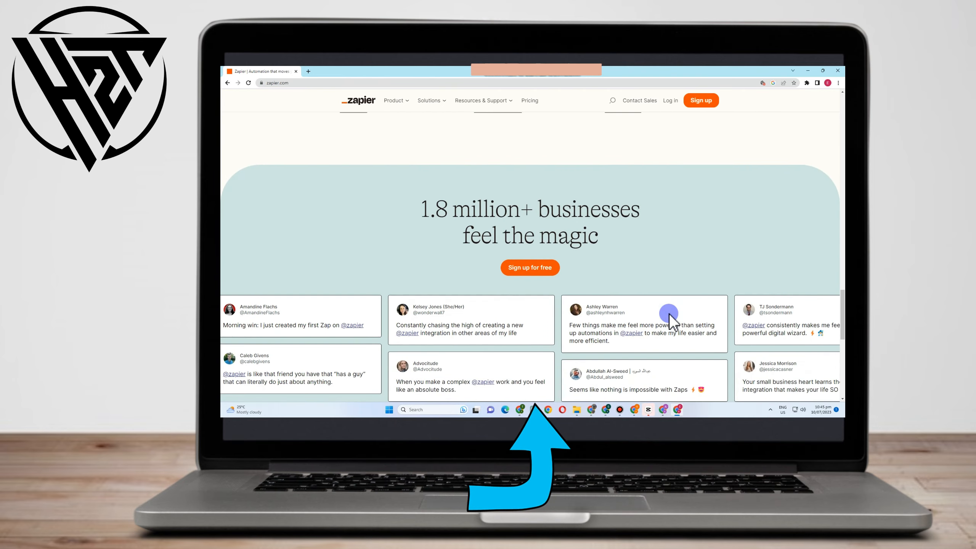
pyautogui.scroll(-5, 666, 316)
pyautogui.scroll(20, 649, 312)
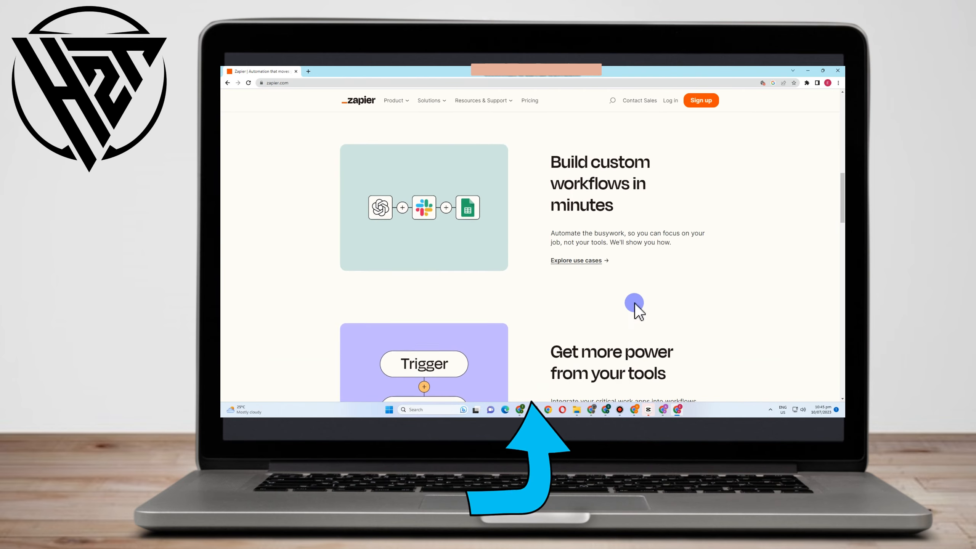
pyautogui.scroll(10, 634, 304)
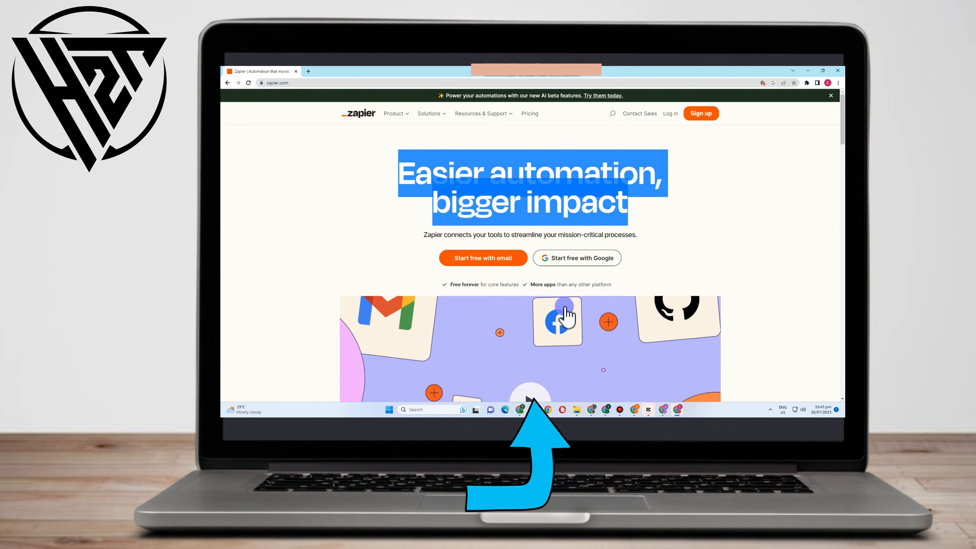
# - Sign up for a free Zapier account with Google, choosing the existing Google account
pyautogui.click(564, 258)
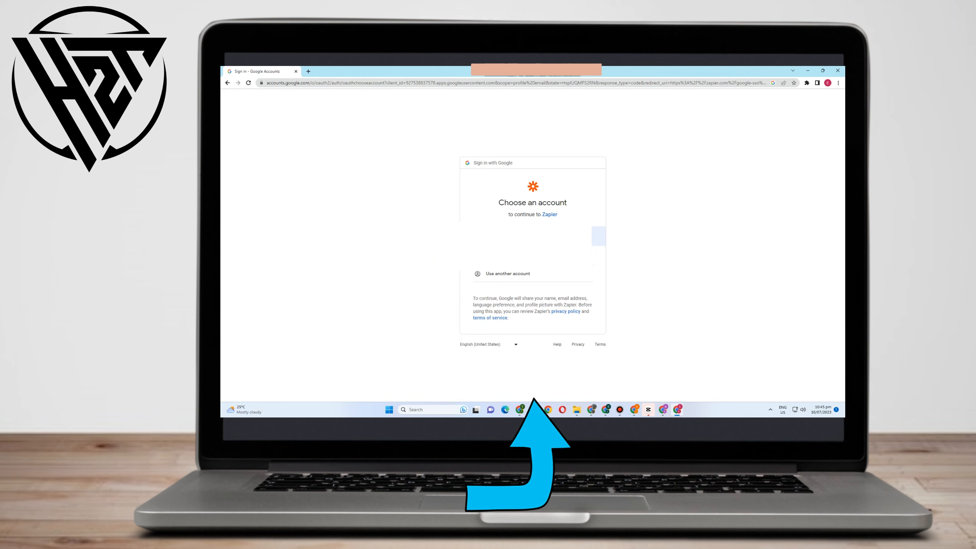
pyautogui.click(549, 236)
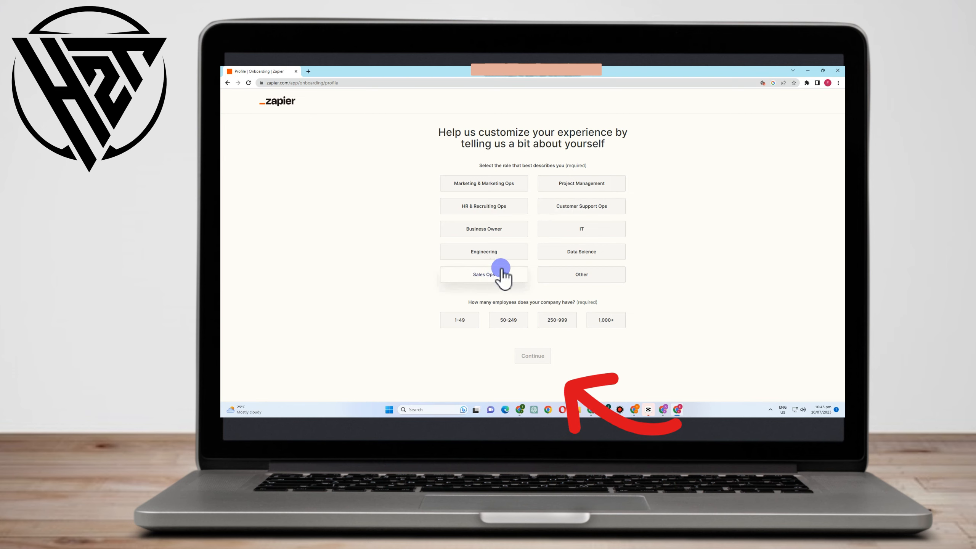
# - Fill in the onboarding profile with the Project Management role and a company size of 1-49 employees, and continue
pyautogui.click(607, 185)
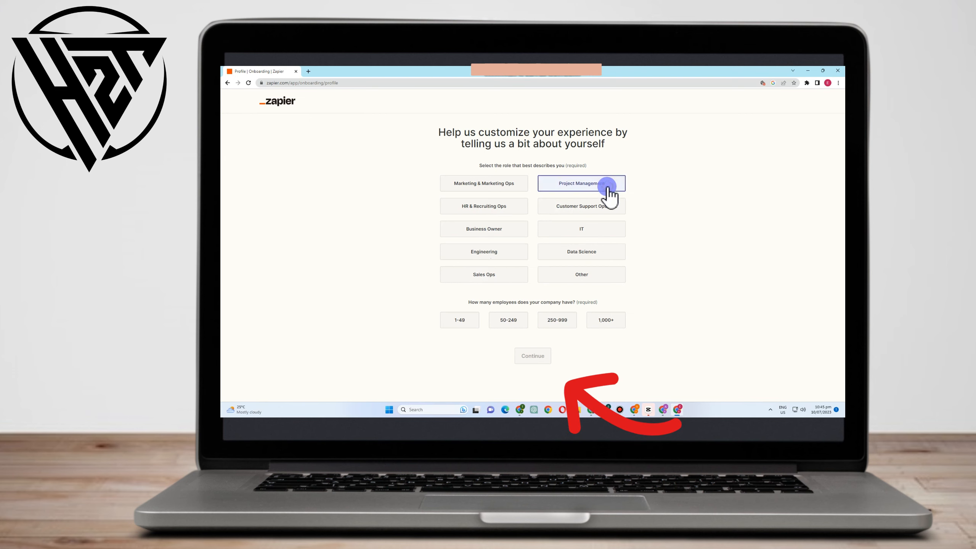
pyautogui.moveTo(463, 304); pyautogui.dragTo(612, 304)
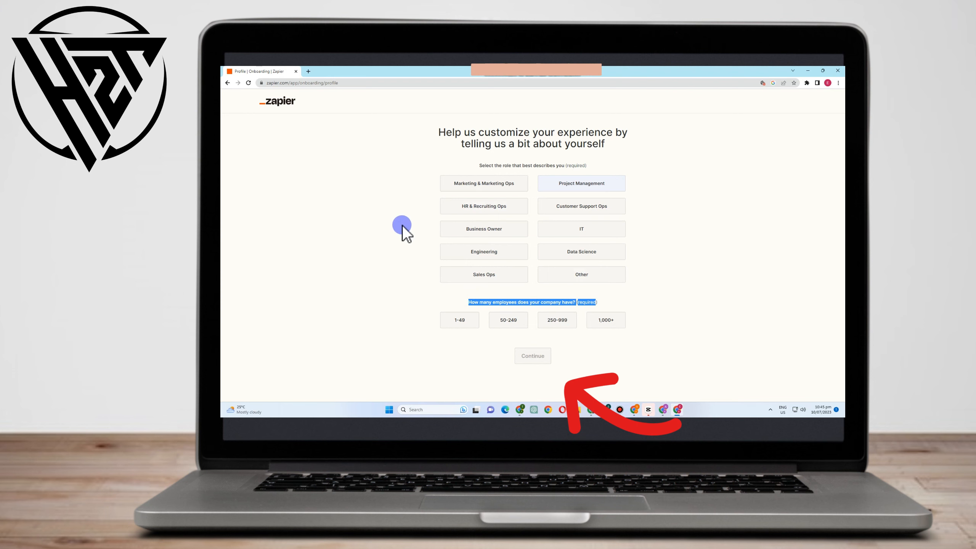
pyautogui.click(466, 321)
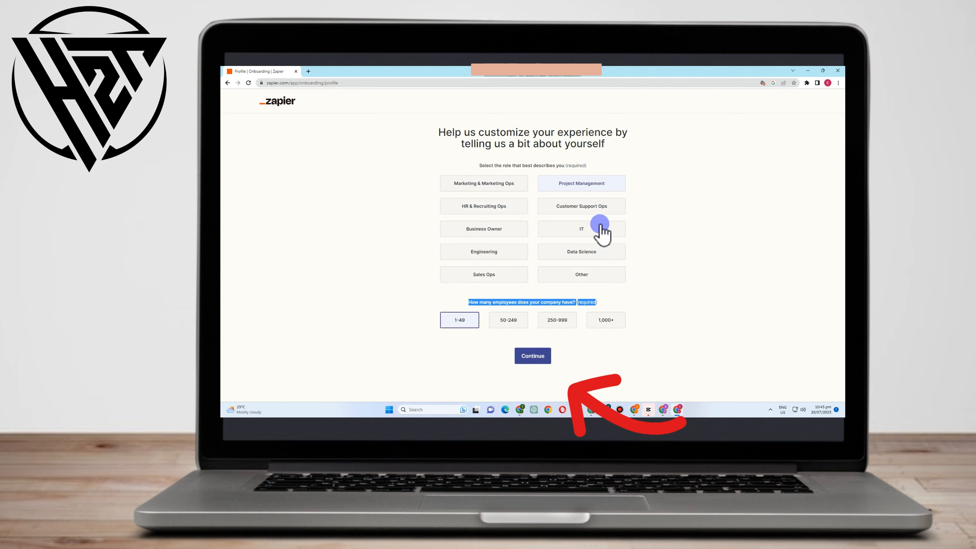
pyautogui.click(542, 363)
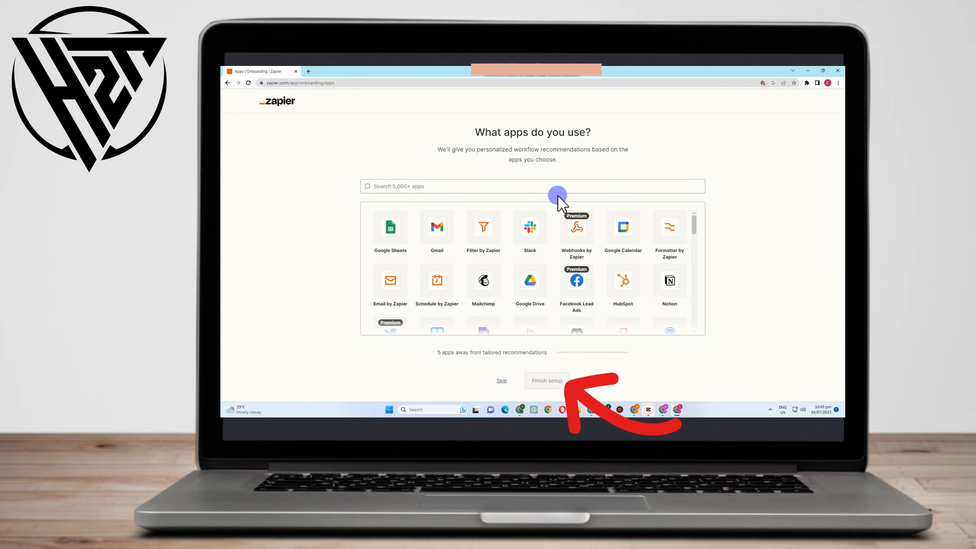
# - Select Google Sheets, HubSpot and Trello as apps in use for the workflow recommendations
pyautogui.click(388, 236)
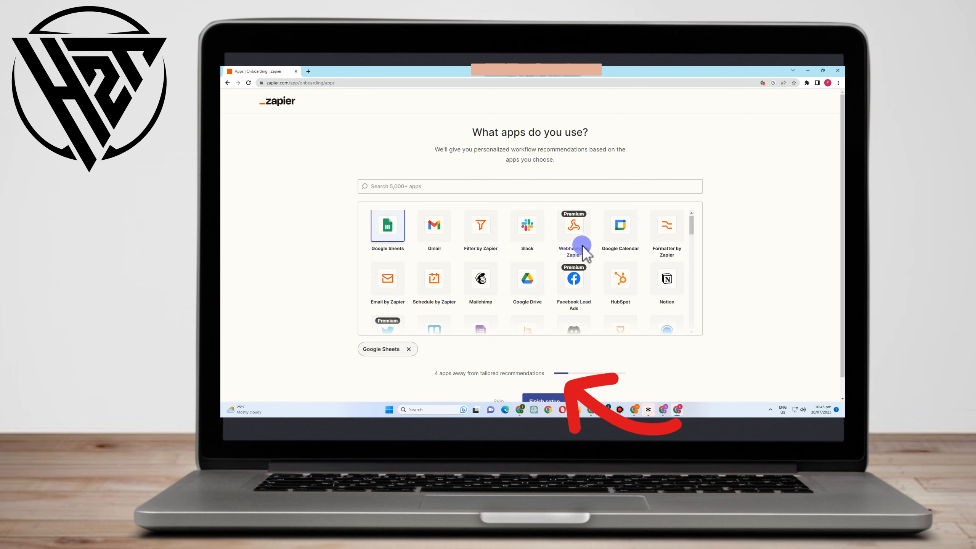
pyautogui.scroll(-1, 577, 252)
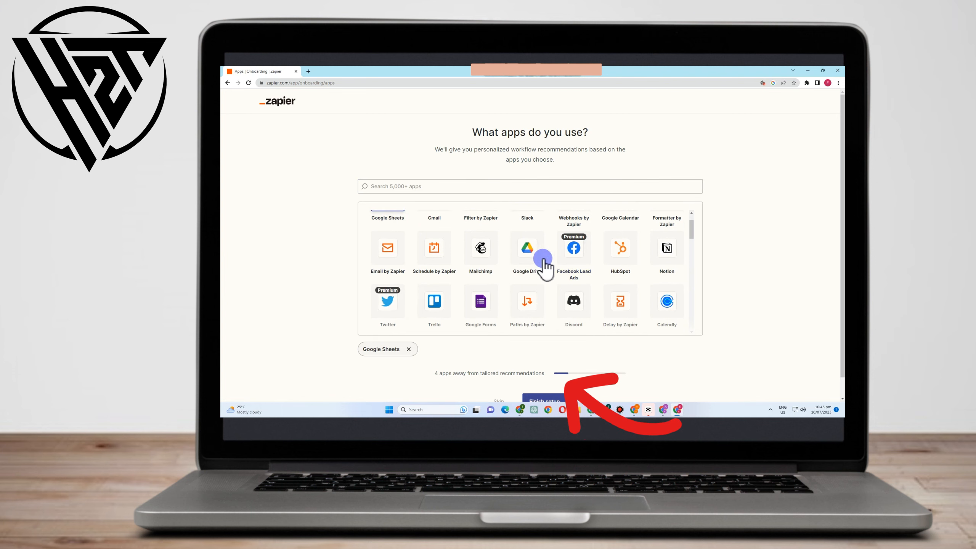
pyautogui.click(613, 262)
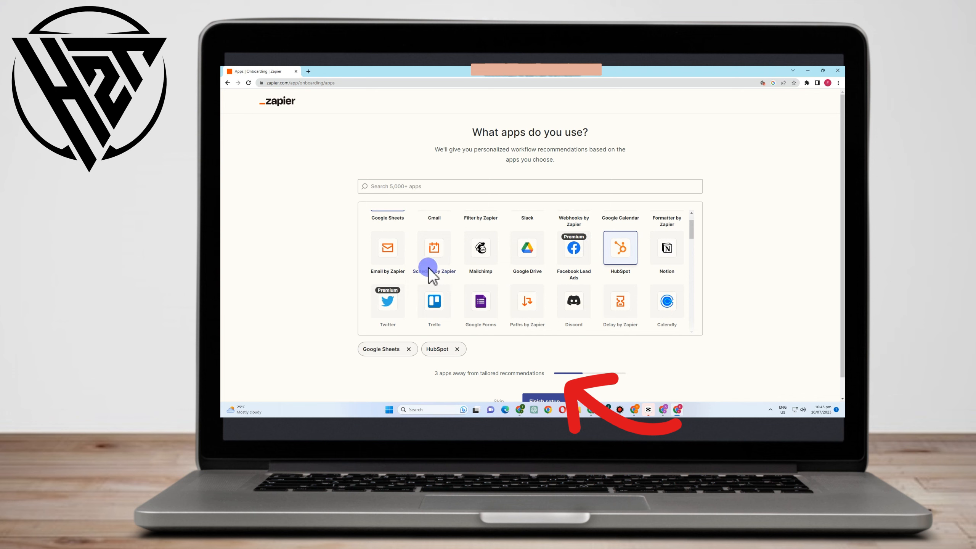
pyautogui.click(438, 307)
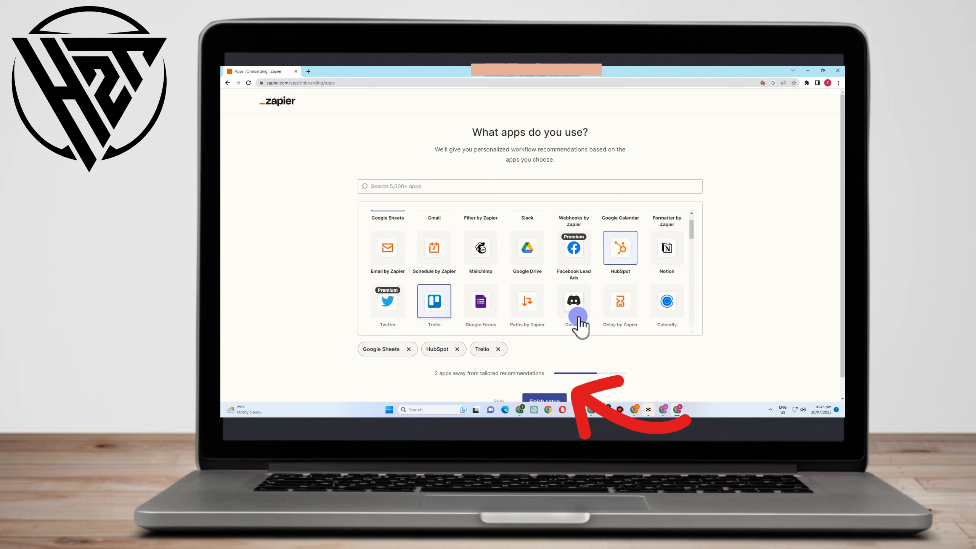
# - Find Asana by searching the app list for "asa" and add it to the selected apps
pyautogui.scroll(-1, 584, 325)
pyautogui.scroll(-2, 584, 326)
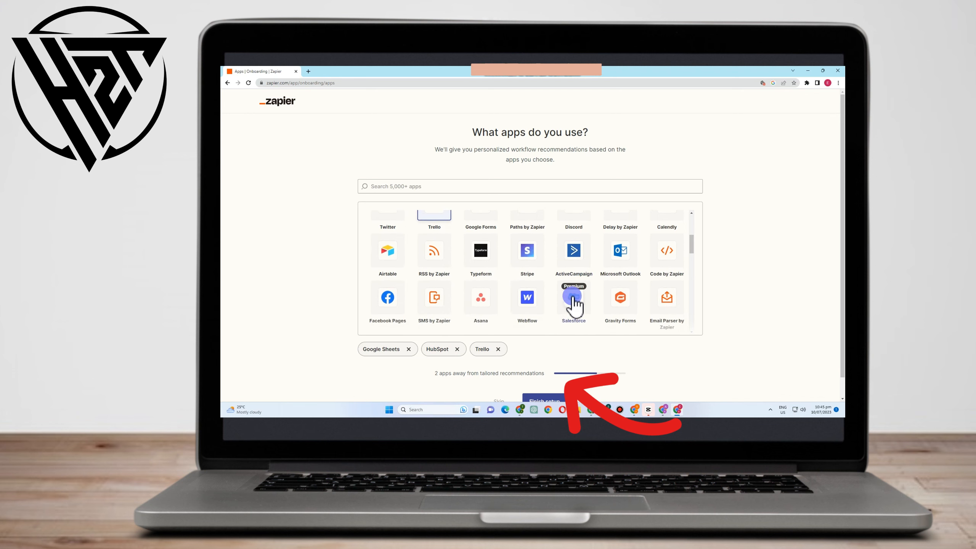
pyautogui.scroll(3, 573, 304)
pyautogui.scroll(-4, 503, 255)
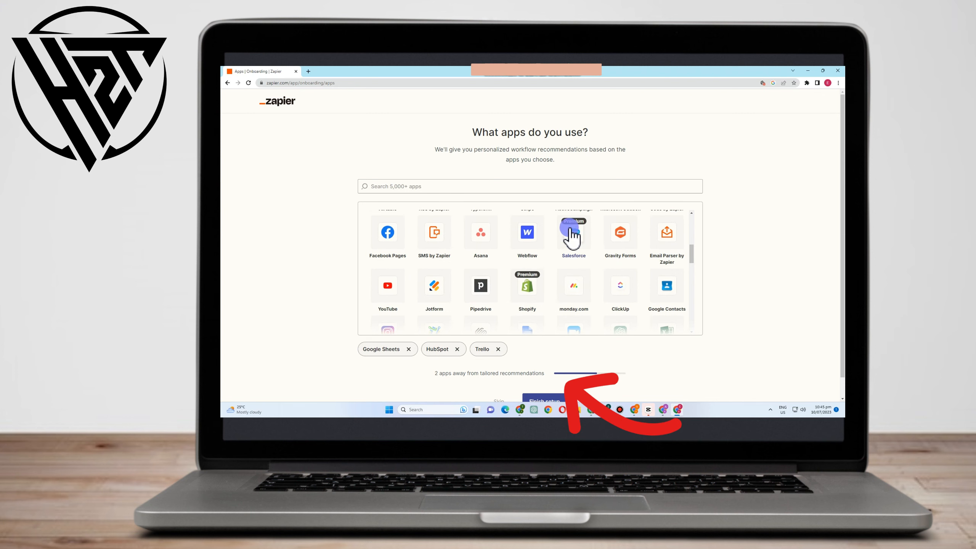
pyautogui.click(550, 188)
pyautogui.write('a')
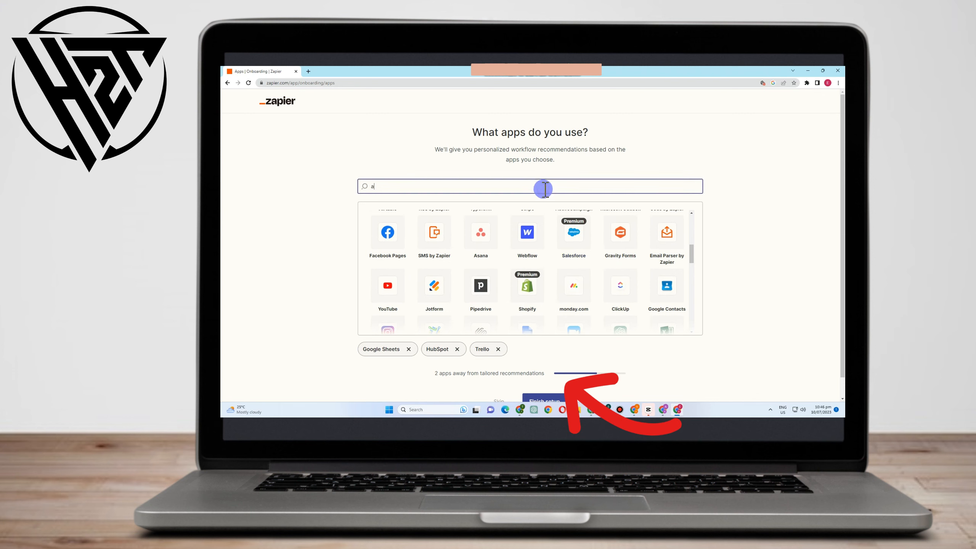
pyautogui.write('sa')
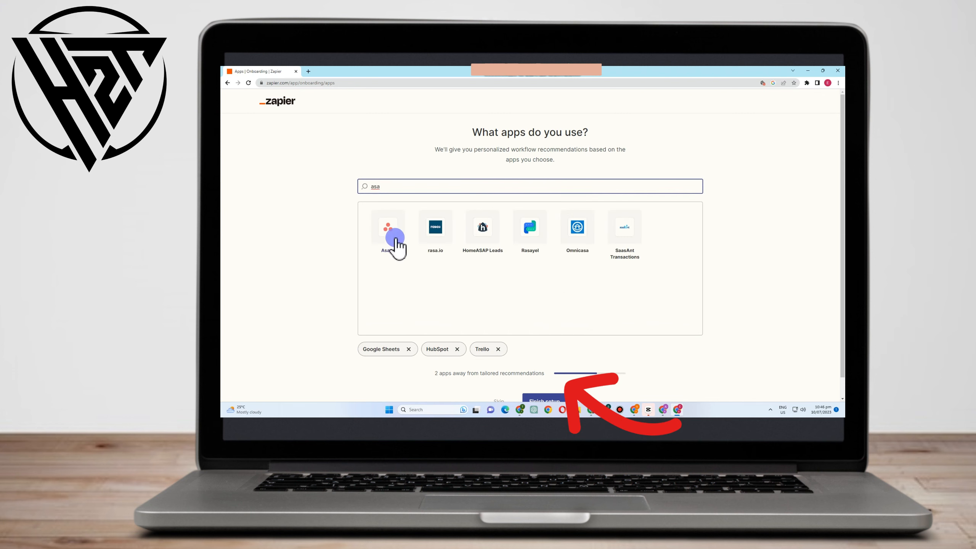
pyautogui.click(396, 246)
pyautogui.scroll(-1, 546, 327)
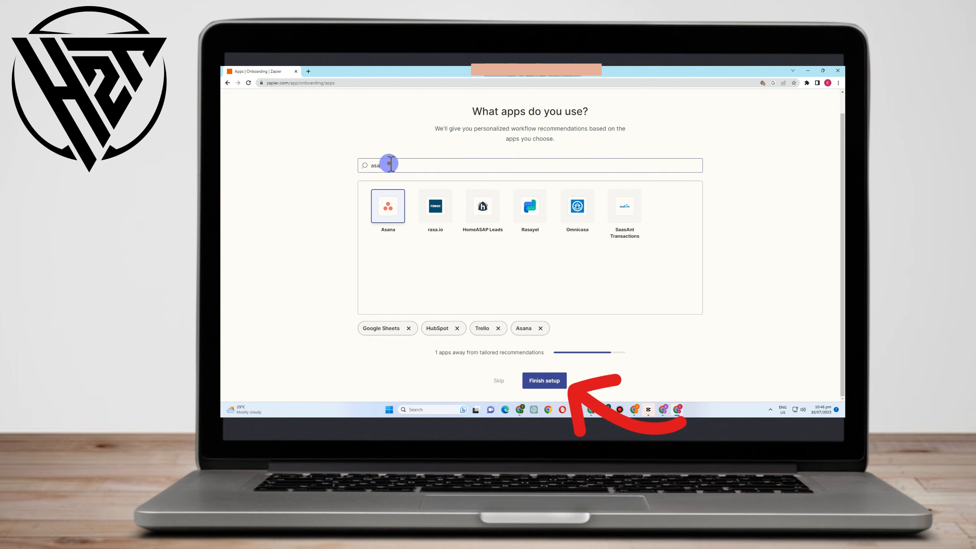
# - Clear the app search, add Google Forms to the selected apps and finish the account setup
pyautogui.moveTo(388, 163); pyautogui.dragTo(322, 166)
pyautogui.press('BackSpace')
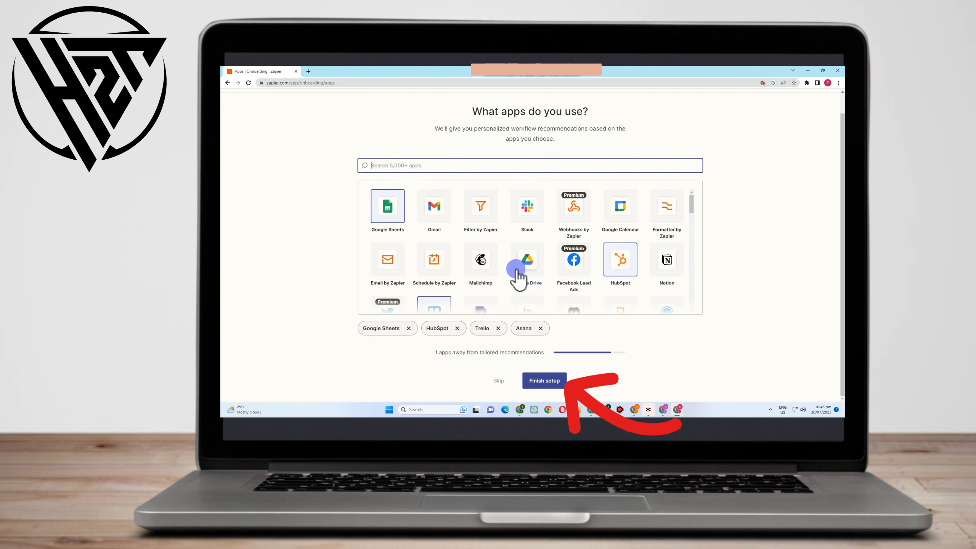
pyautogui.scroll(-2, 540, 270)
pyautogui.click(483, 257)
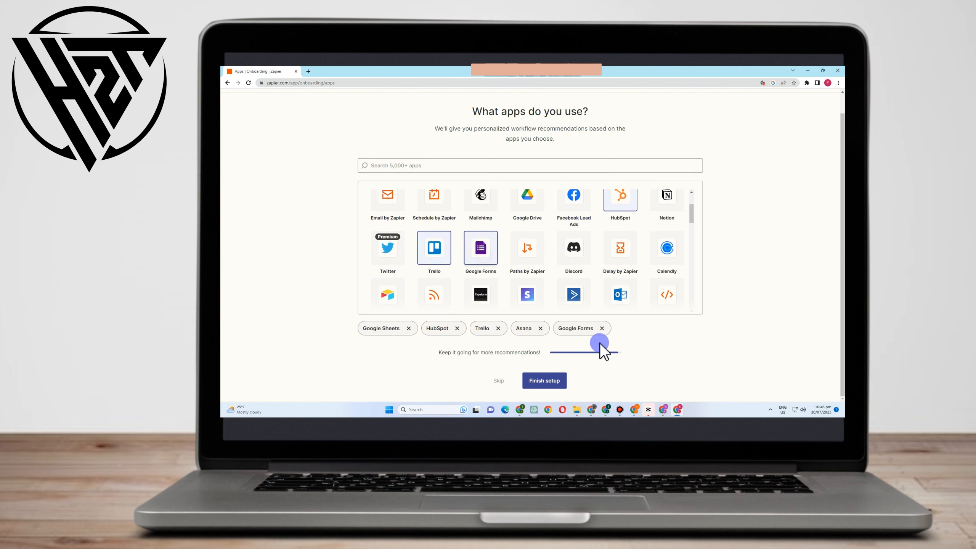
pyautogui.click(558, 381)
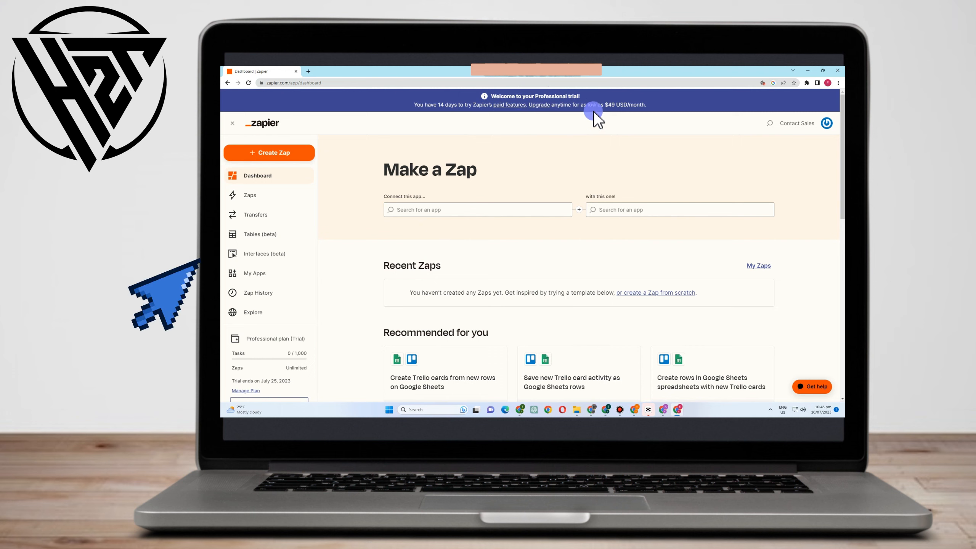
pyautogui.click(823, 122)
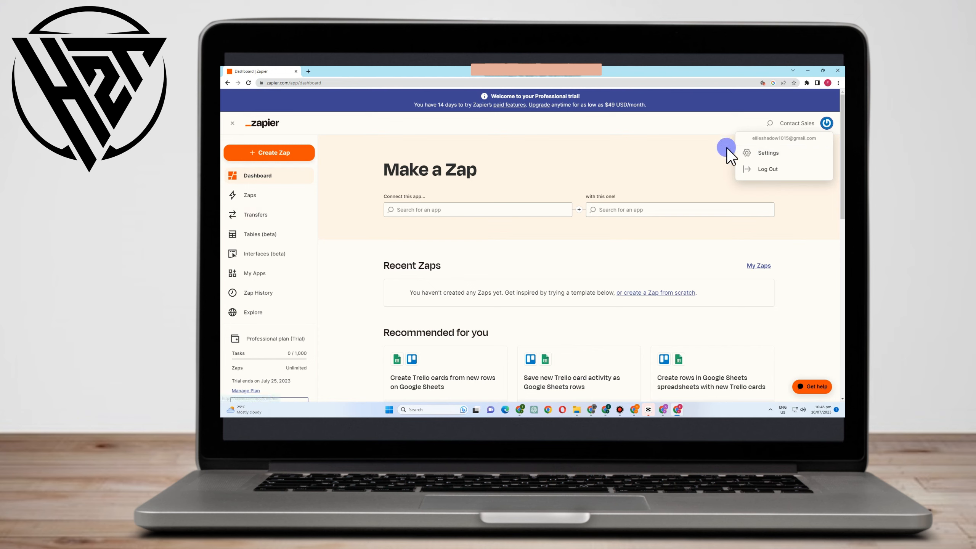
pyautogui.click(693, 170)
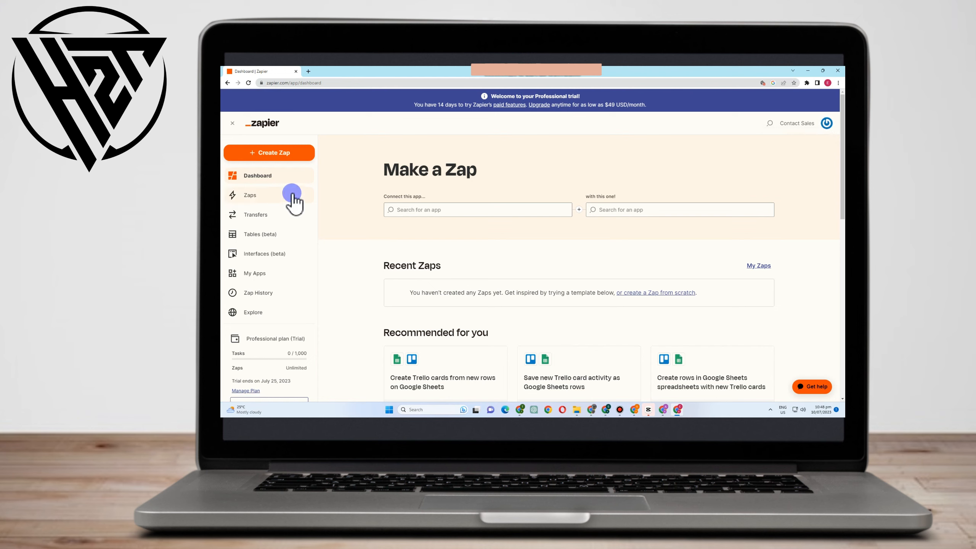
# - Create a new Zap and open the app selection for its trigger step
pyautogui.click(271, 158)
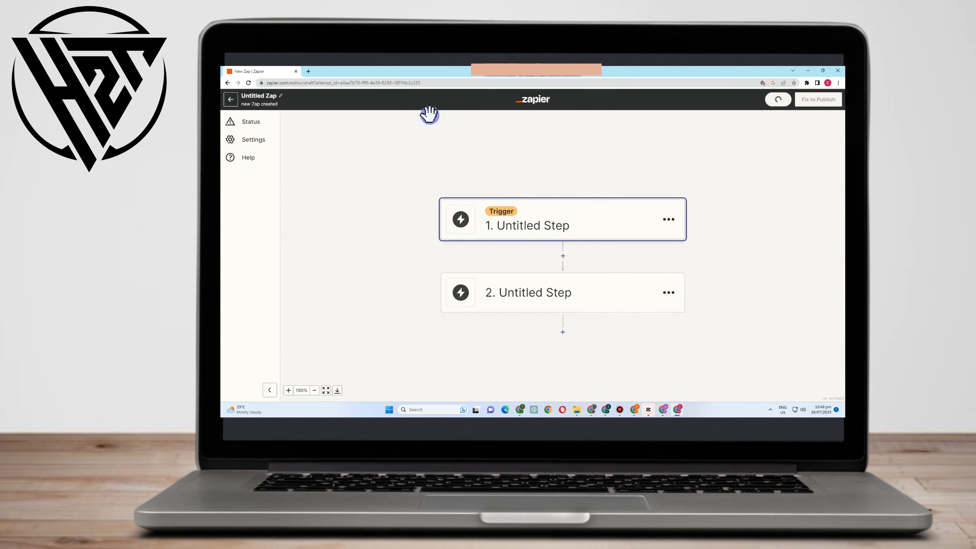
pyautogui.click(520, 238)
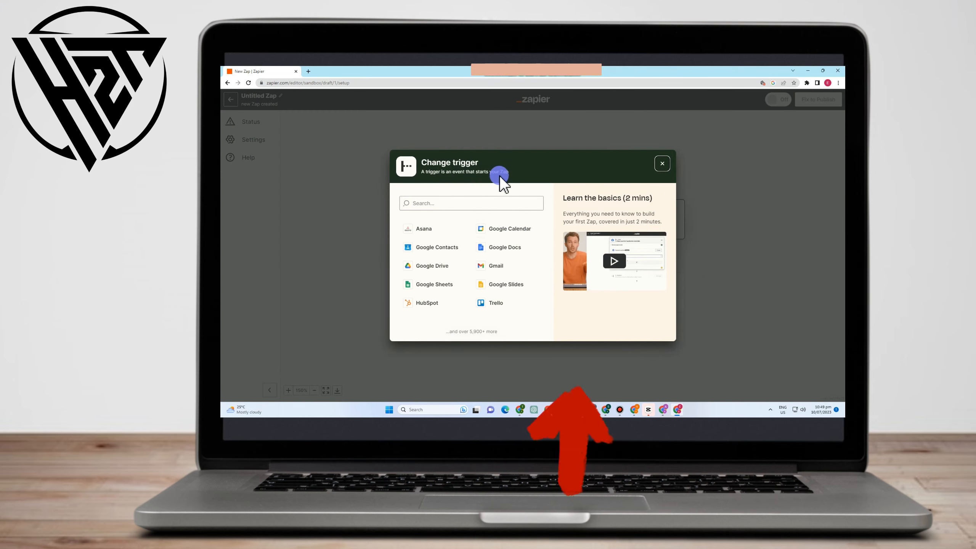
# - Choose Asana as the trigger app with the New Project event and continue to the account setup
pyautogui.click(434, 226)
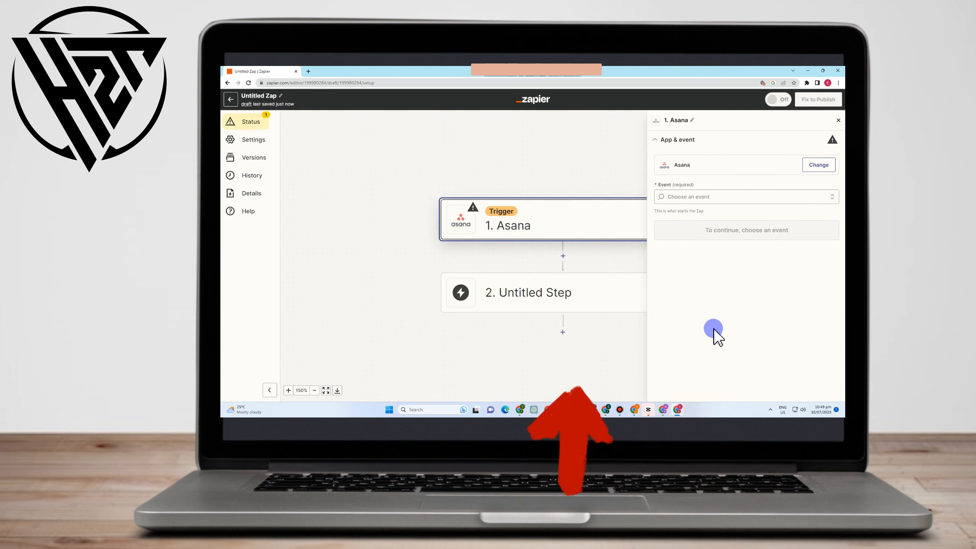
pyautogui.click(711, 198)
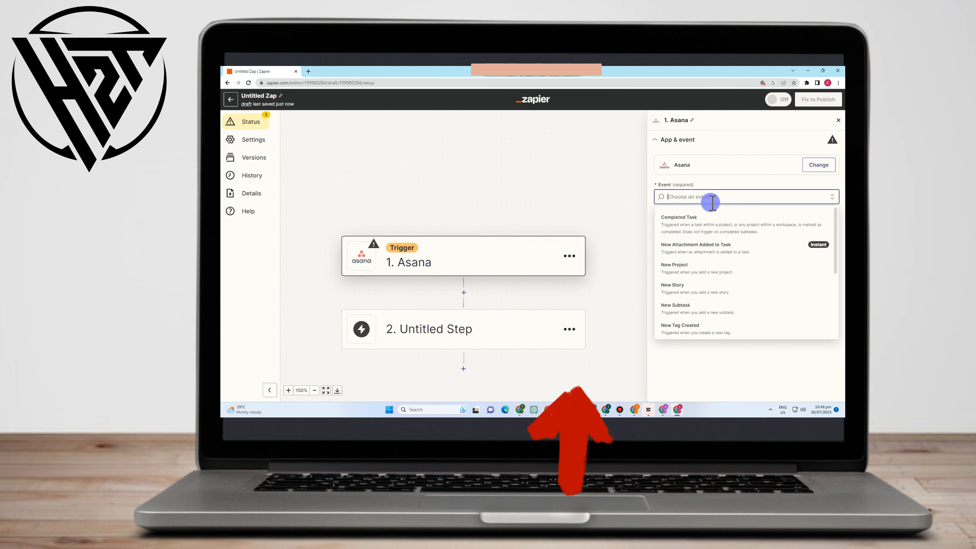
pyautogui.click(688, 267)
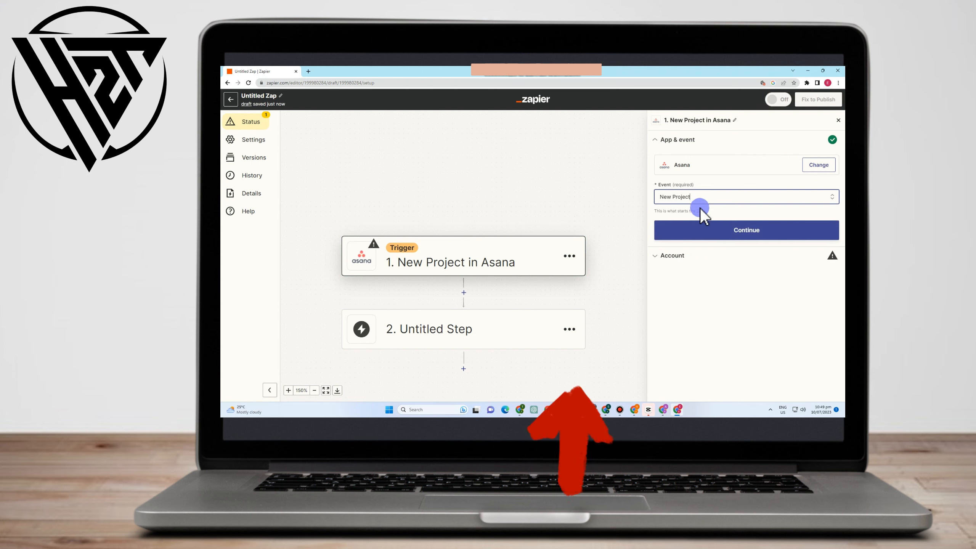
pyautogui.click(745, 231)
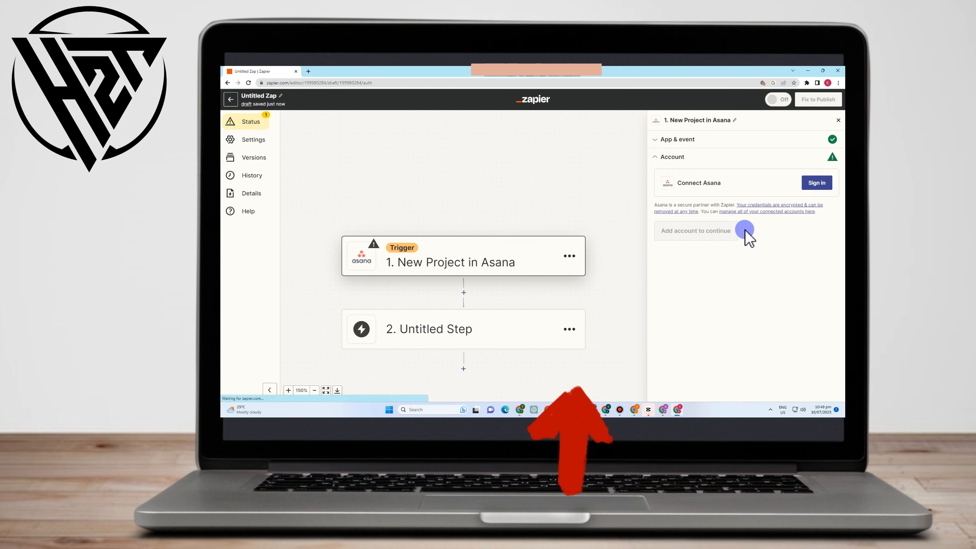
# - Connect the Asana account to the trigger and set its workspace to My Workspace
pyautogui.click(811, 184)
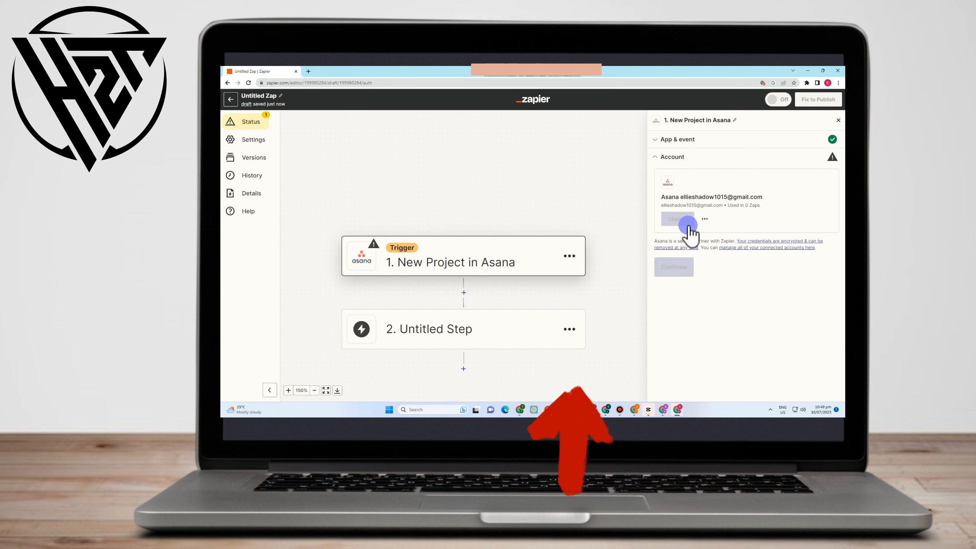
pyautogui.click(677, 269)
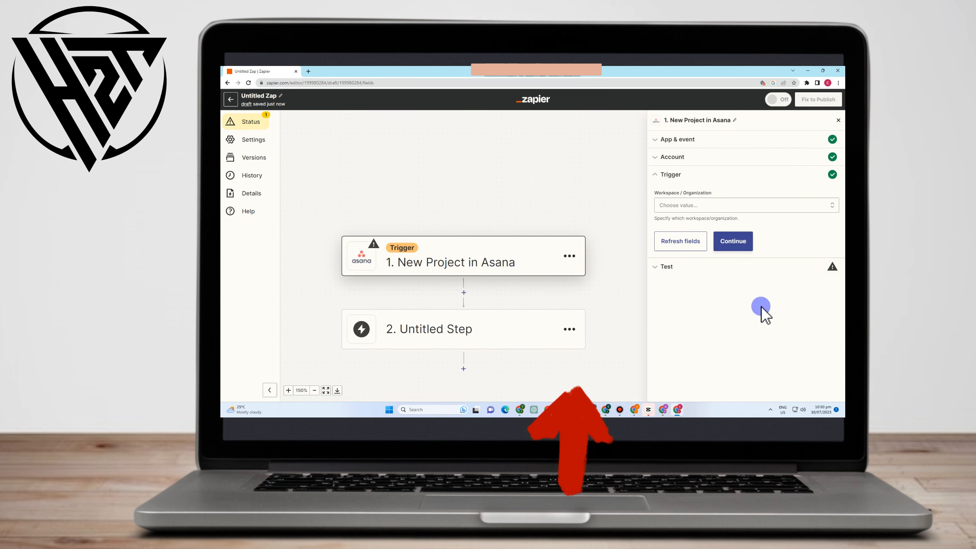
pyautogui.click(765, 206)
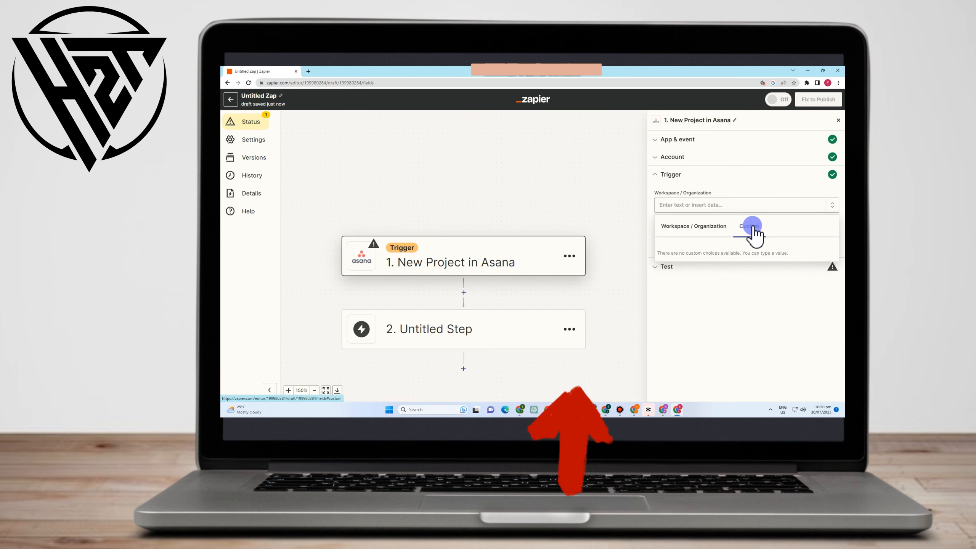
pyautogui.click(694, 223)
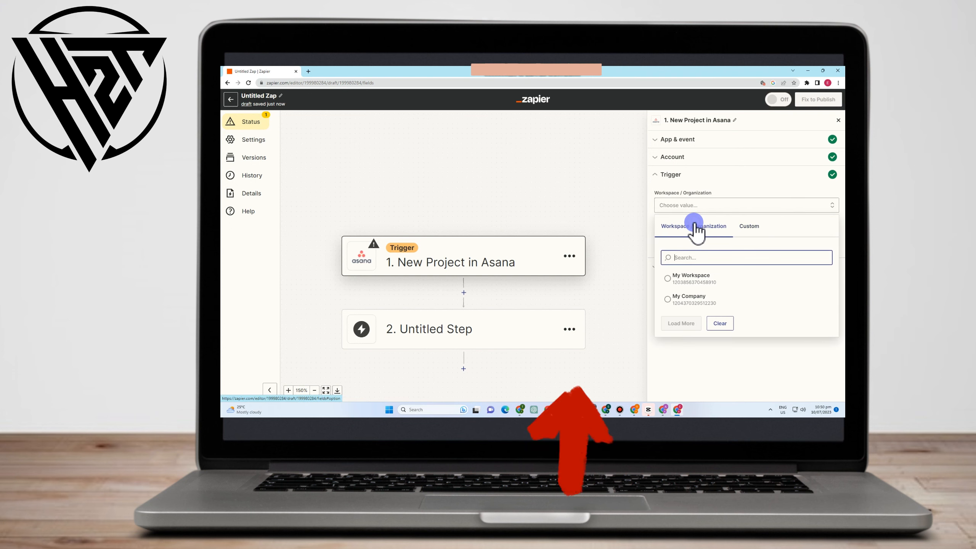
pyautogui.click(700, 284)
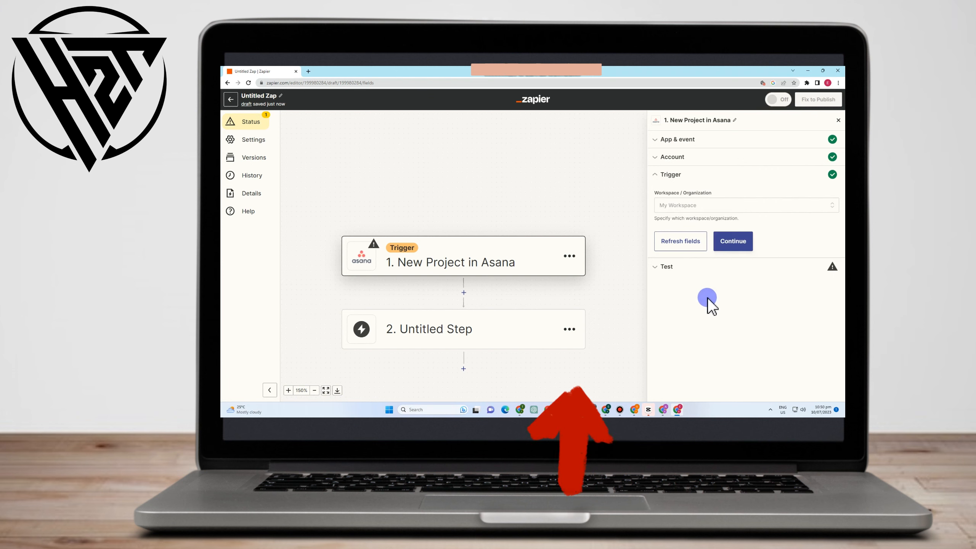
pyautogui.click(738, 242)
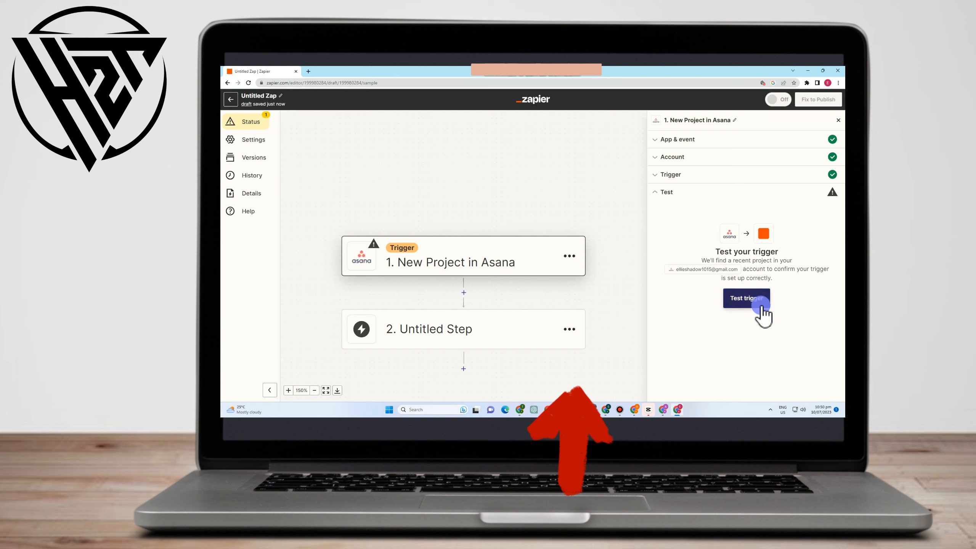
# - Test the Asana trigger and continue with the Project A record as the sample
pyautogui.click(753, 299)
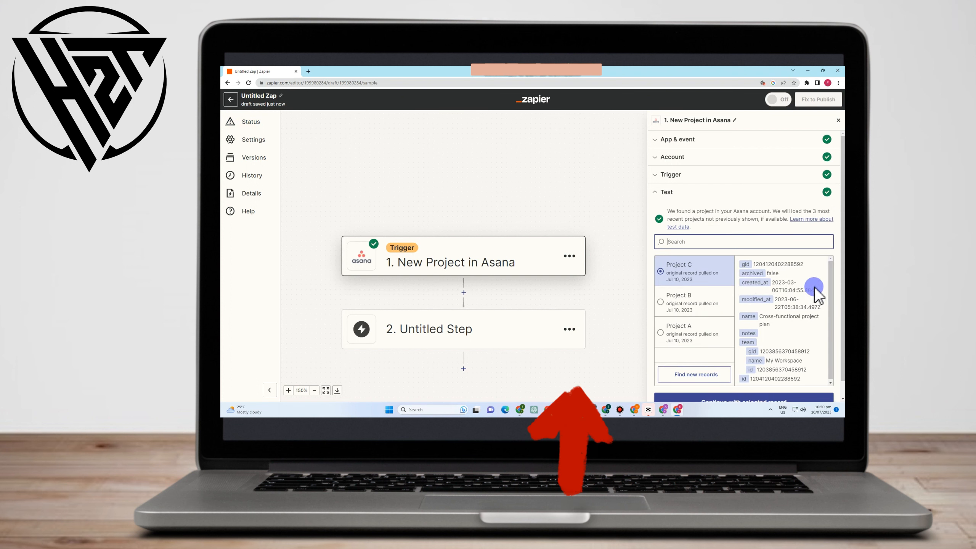
pyautogui.scroll(-1, 703, 302)
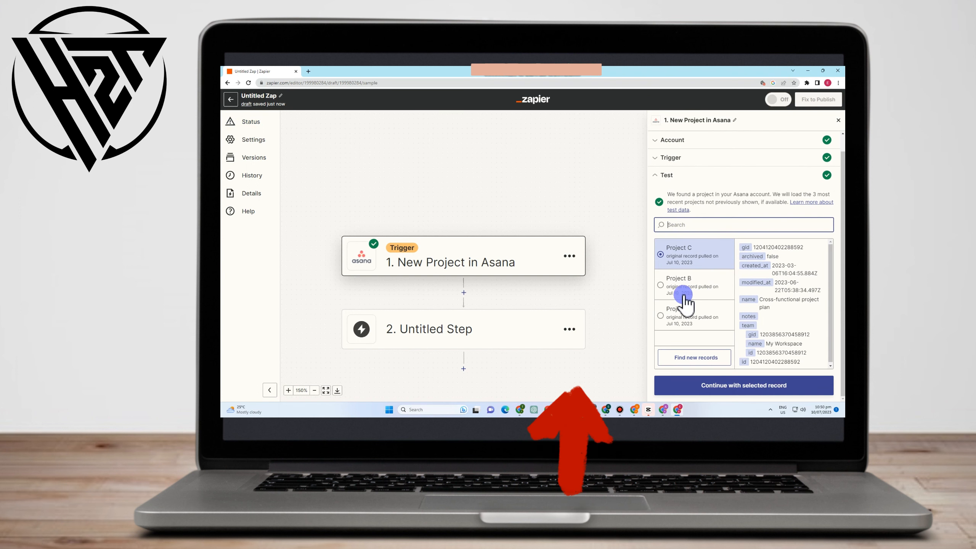
pyautogui.scroll(-1, 743, 344)
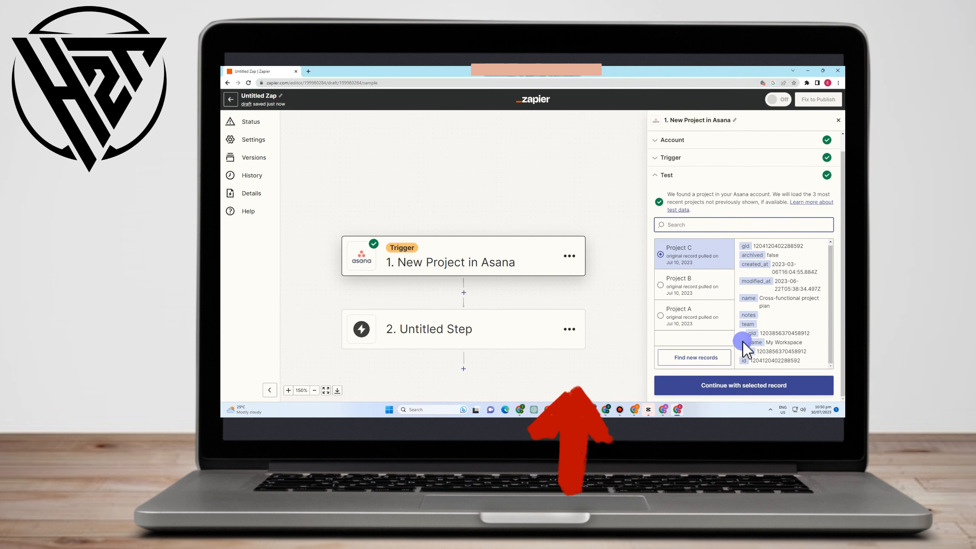
pyautogui.click(689, 321)
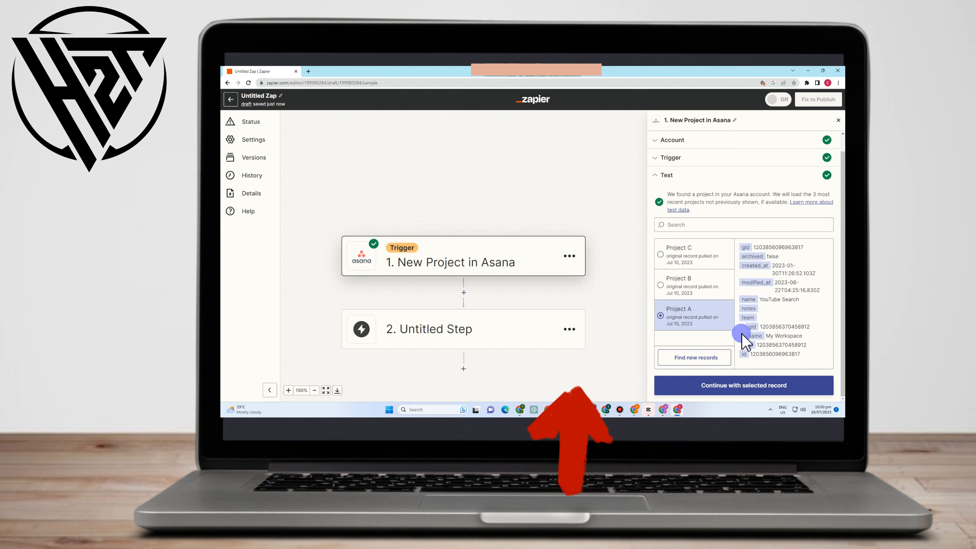
pyautogui.click(770, 386)
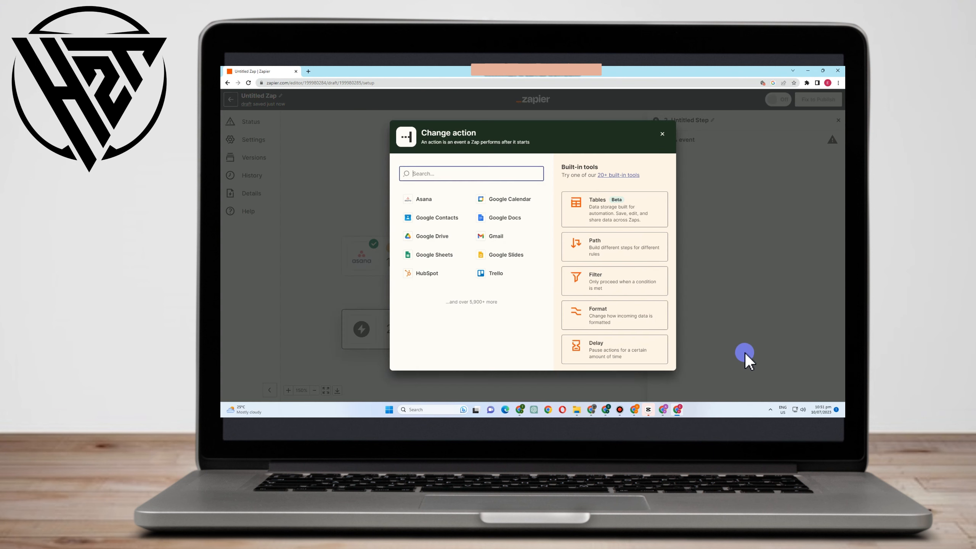
# - Review the Asana trigger's event, account, workspace and test record, and return to the action app selection
pyautogui.click(697, 327)
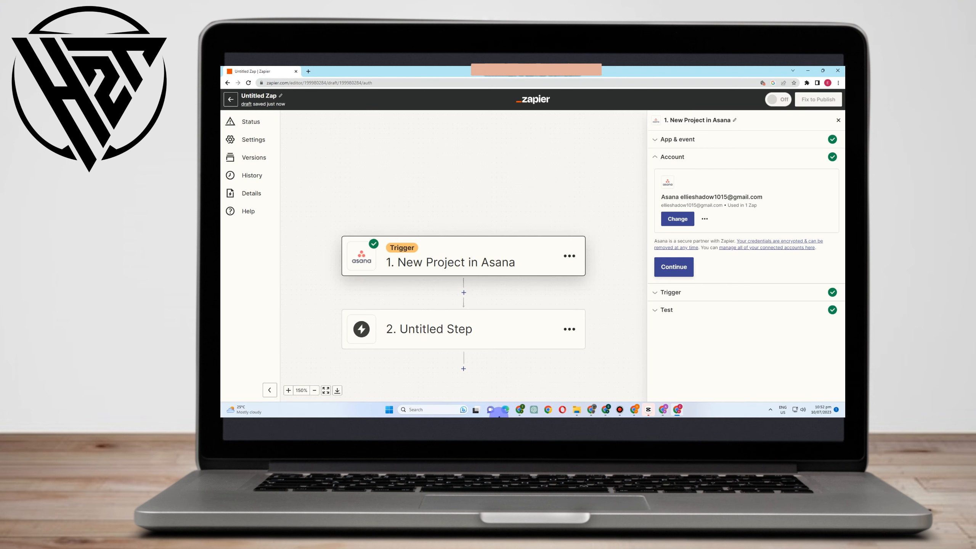
pyautogui.click(525, 268)
pyautogui.click(705, 232)
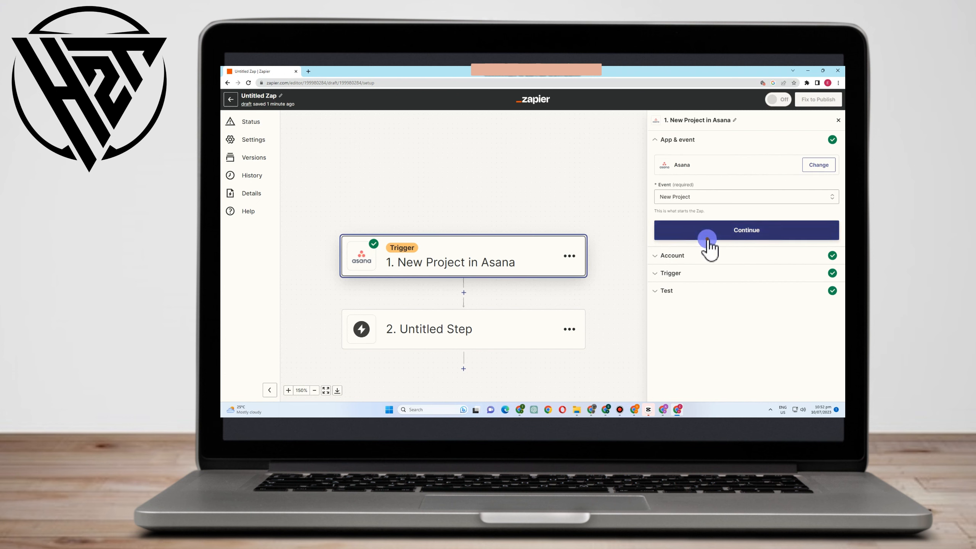
pyautogui.click(674, 269)
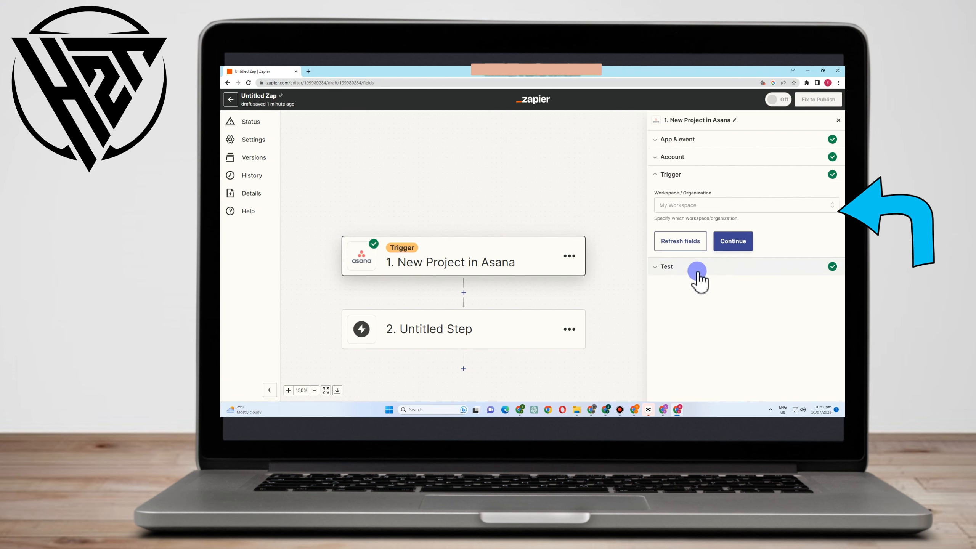
pyautogui.click(733, 243)
pyautogui.scroll(-1, 733, 370)
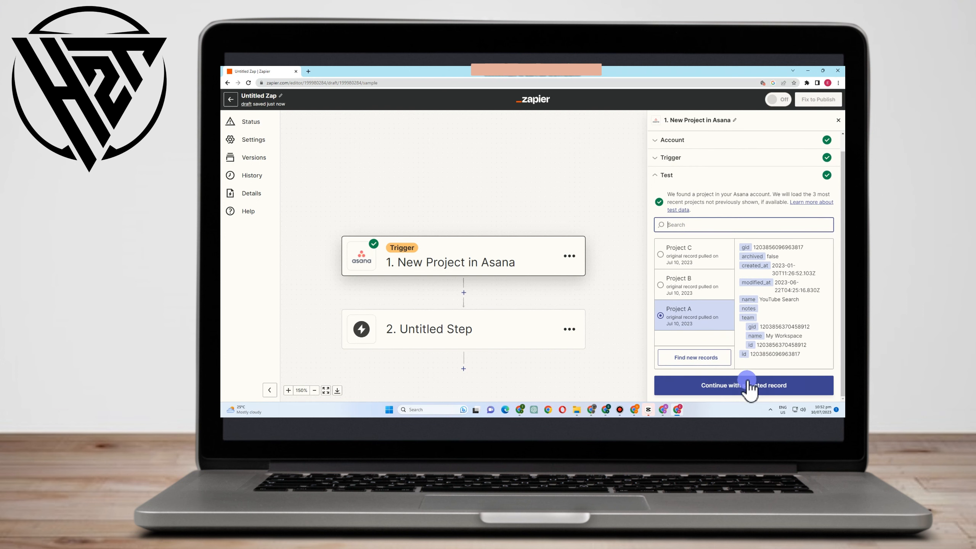
pyautogui.click(748, 388)
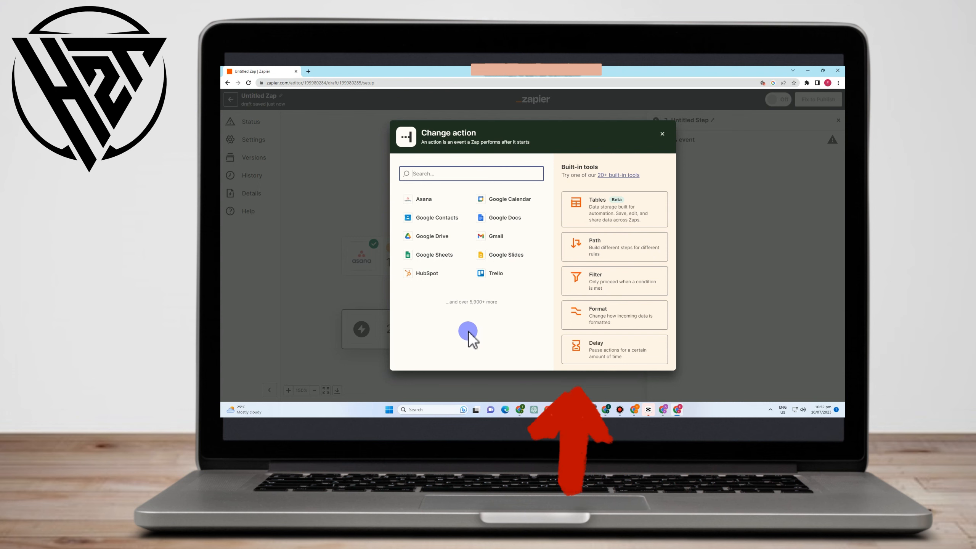
# - Choose Google Docs as the action app with the Create Document from Template event and continue to the account setup
pyautogui.click(515, 222)
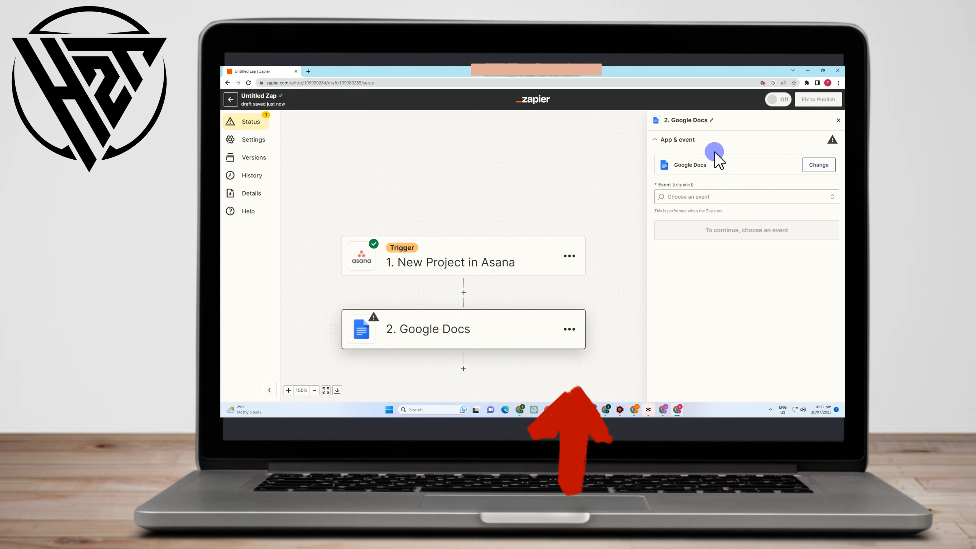
pyautogui.click(694, 198)
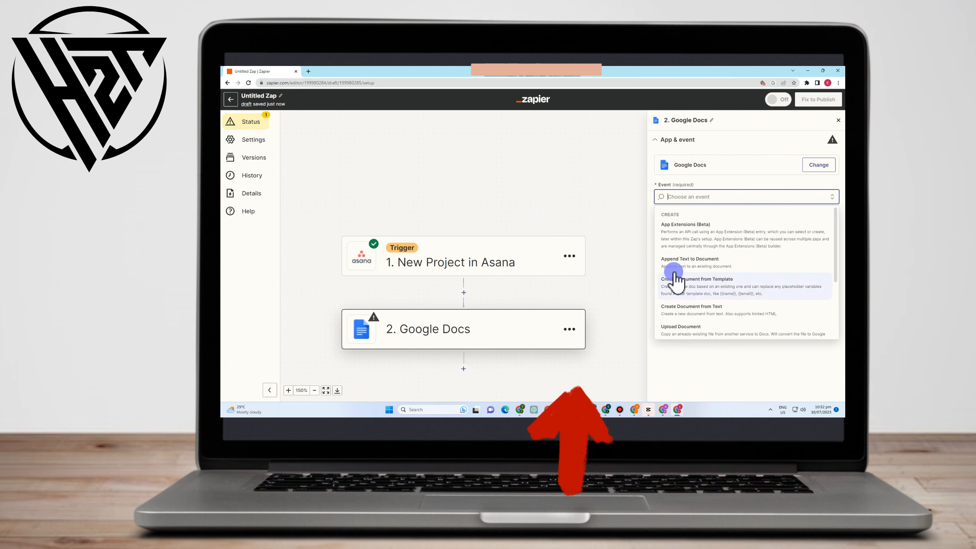
pyautogui.click(705, 285)
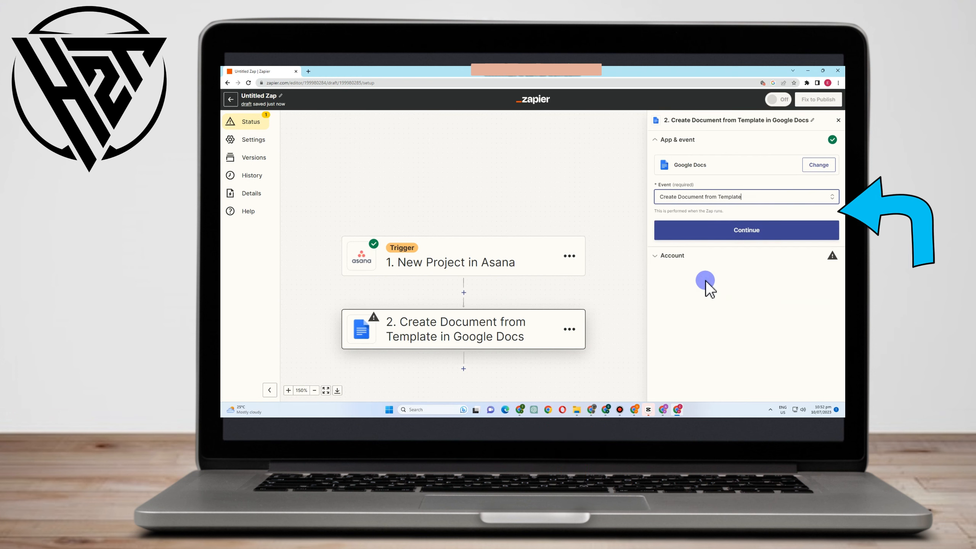
pyautogui.click(716, 231)
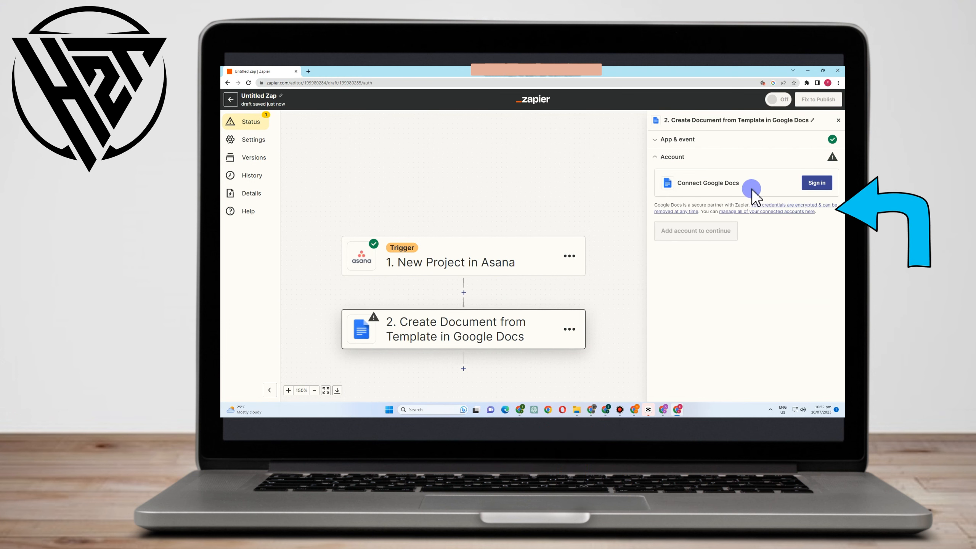
# - Connect Google Docs by allowing Zapier access to the Google account and continue to the action's fields
pyautogui.click(812, 185)
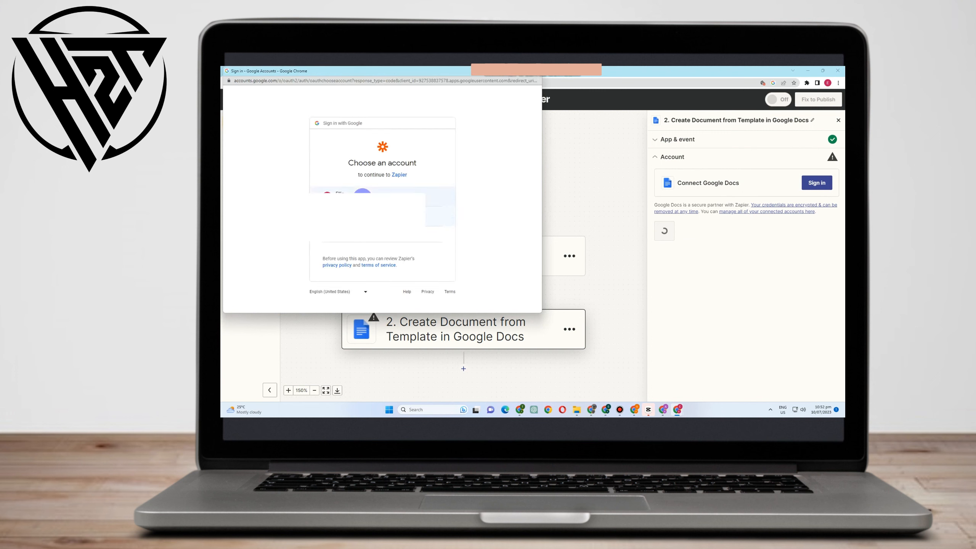
pyautogui.click(362, 198)
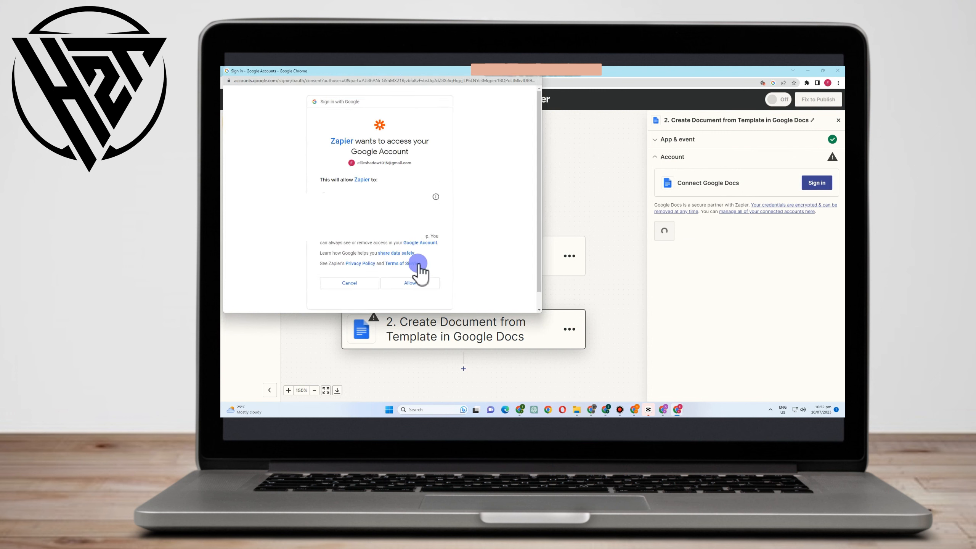
pyautogui.click(419, 284)
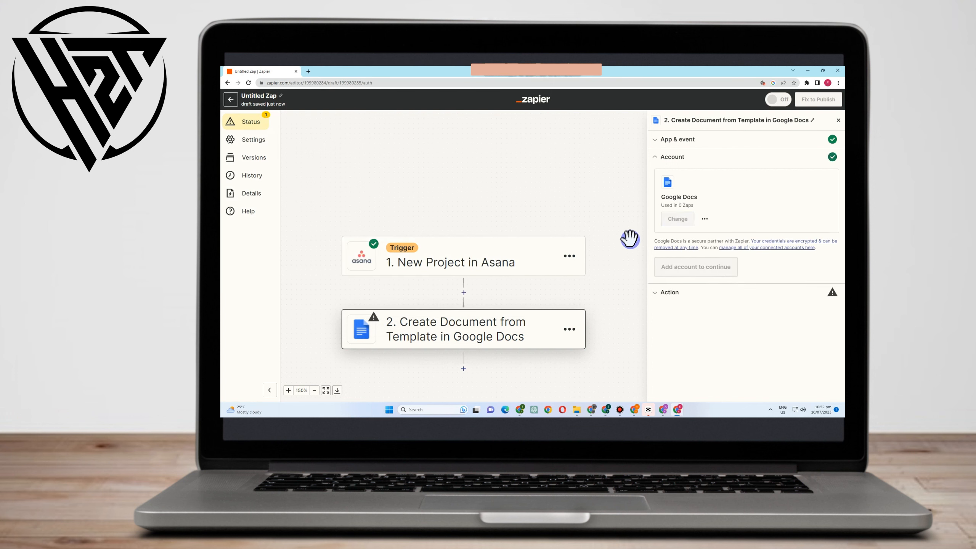
pyautogui.click(680, 268)
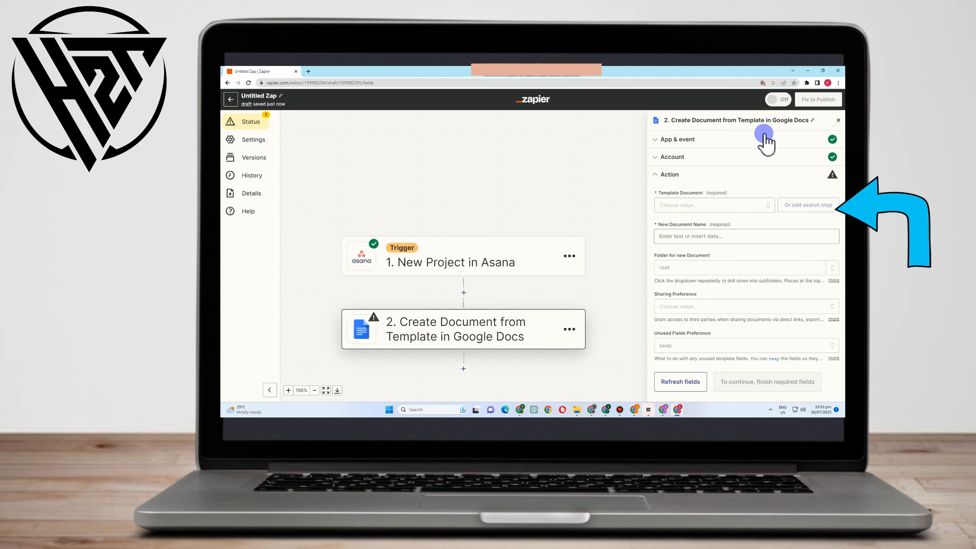
# - Close the action's settings and try to turn on the untitled Zap from the list of Zaps
pyautogui.click(839, 120)
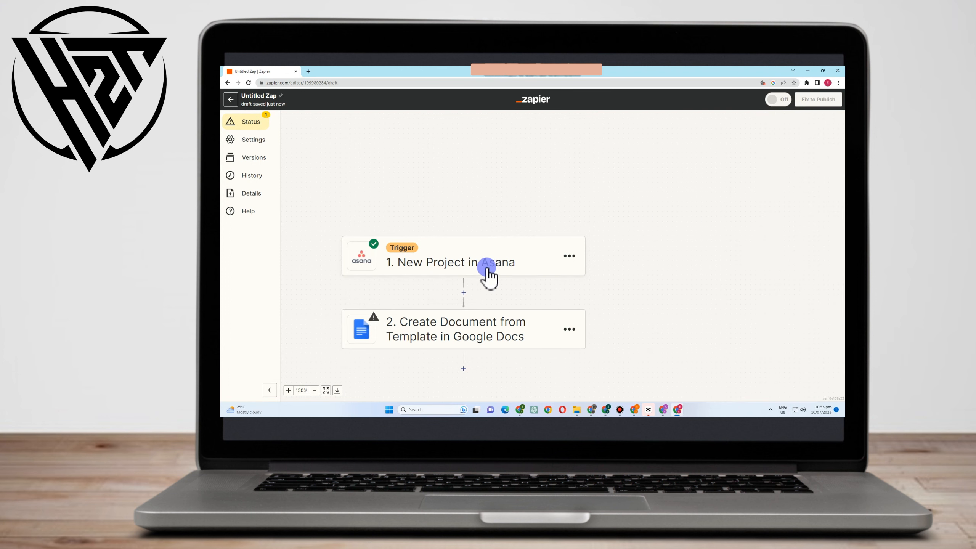
pyautogui.scroll(-2, 471, 326)
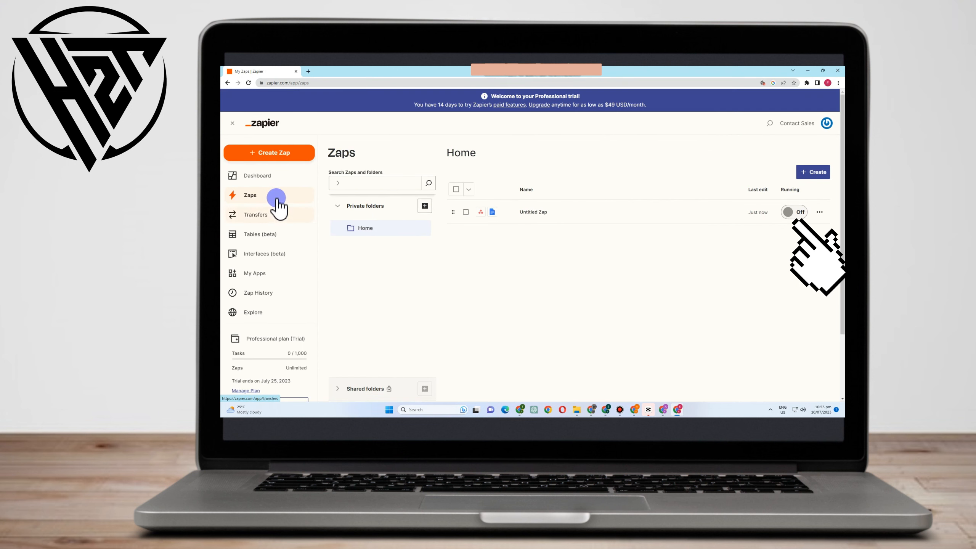
pyautogui.click(788, 212)
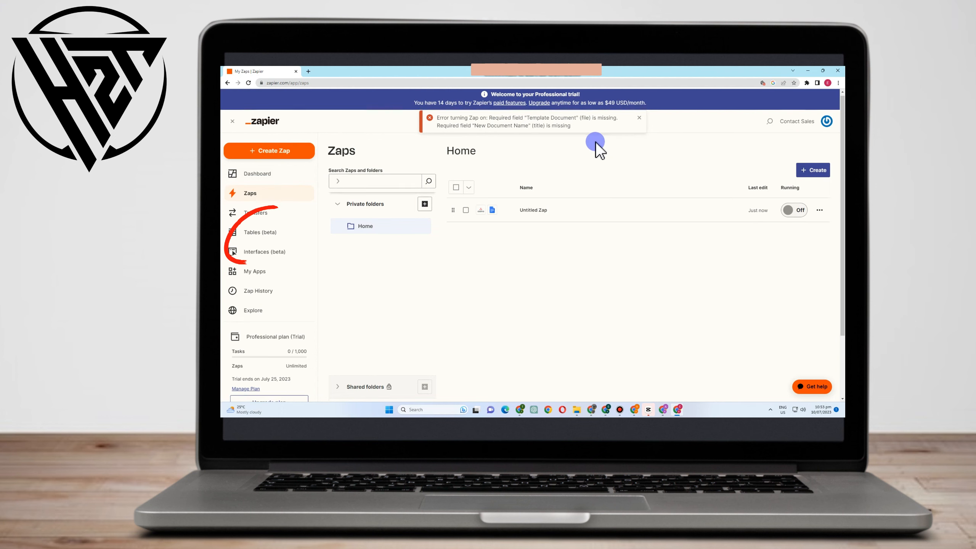
# - Open My Apps and add a new connection for Google Sheets, searching the apps for "google"
pyautogui.scroll(-2, 538, 162)
pyautogui.click(268, 230)
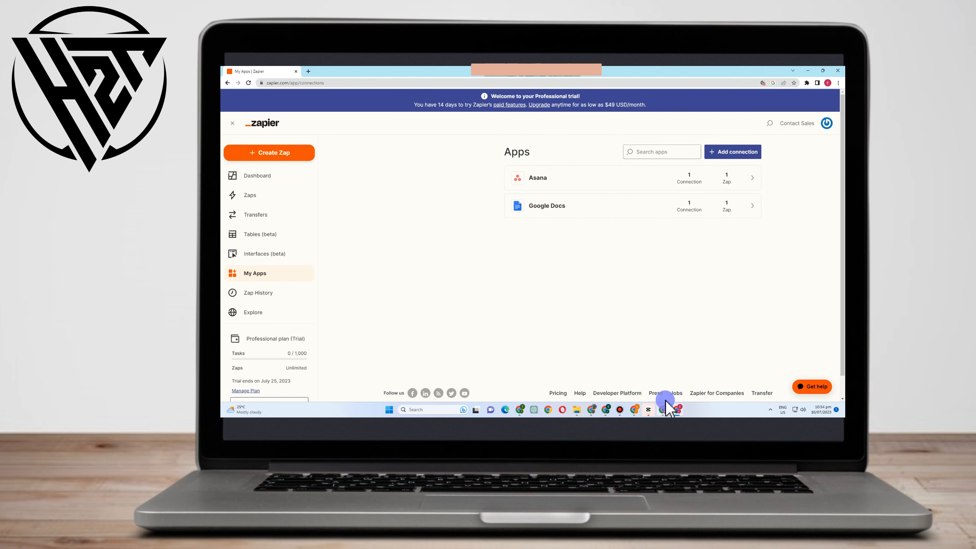
pyautogui.click(733, 150)
pyautogui.write('goo')
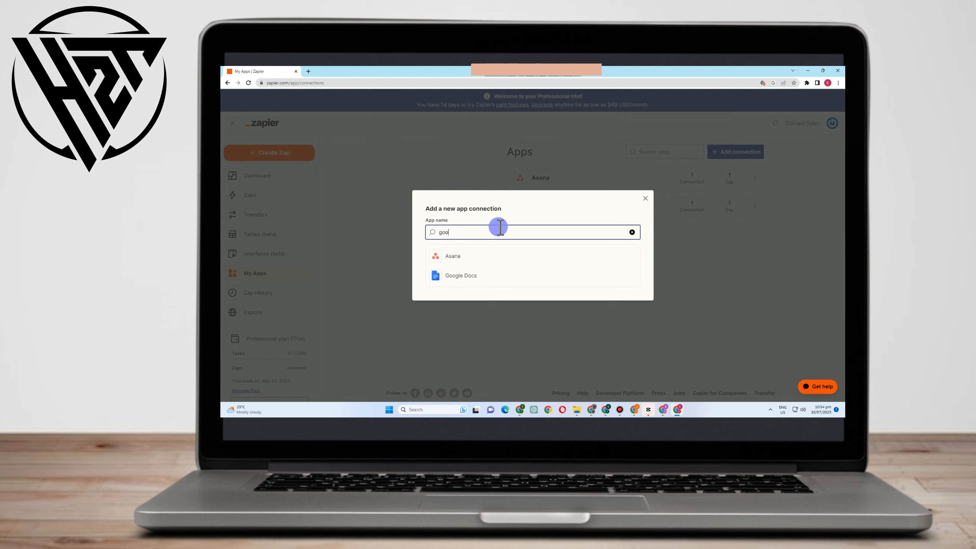
pyautogui.write('gle')
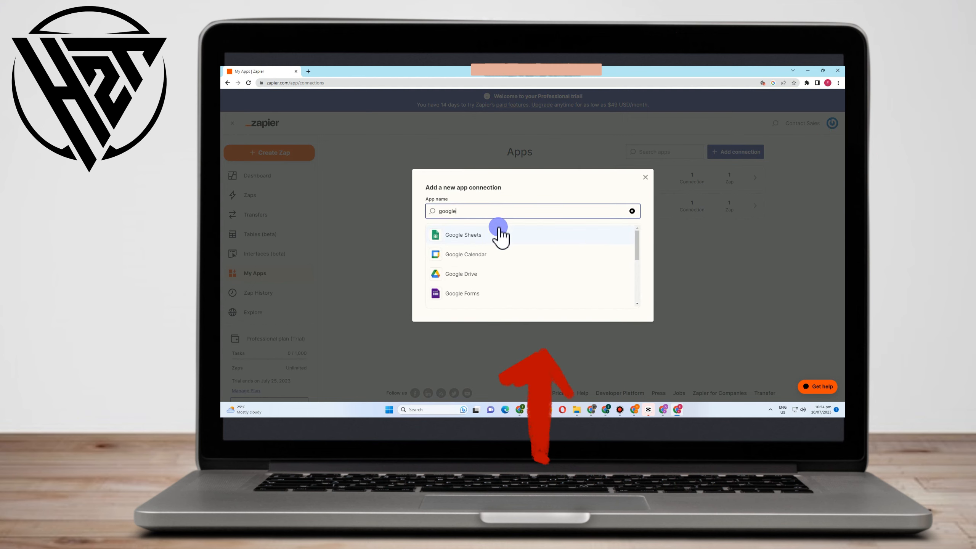
pyautogui.click(500, 241)
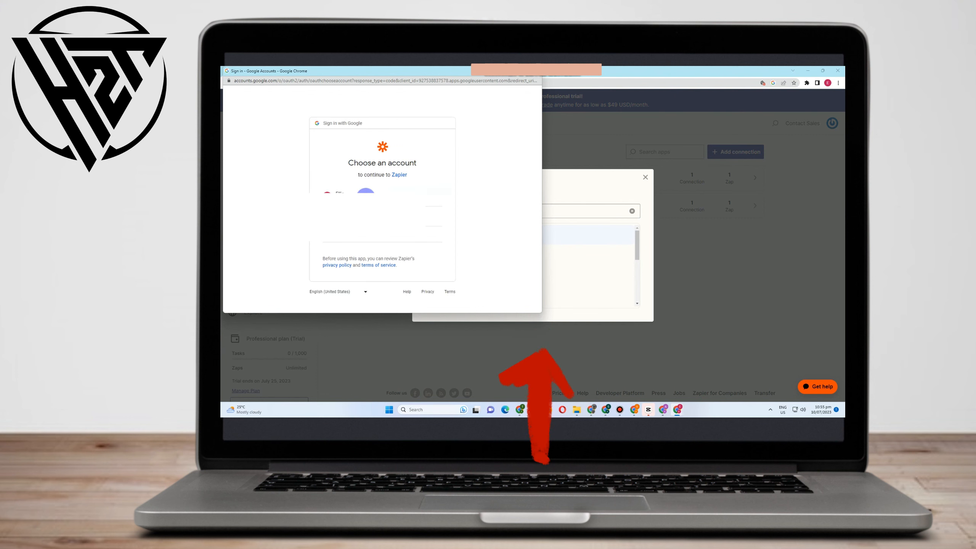
# - Choose the Google account for the Google Sheets connection and allow Zapier to access it
pyautogui.click(363, 200)
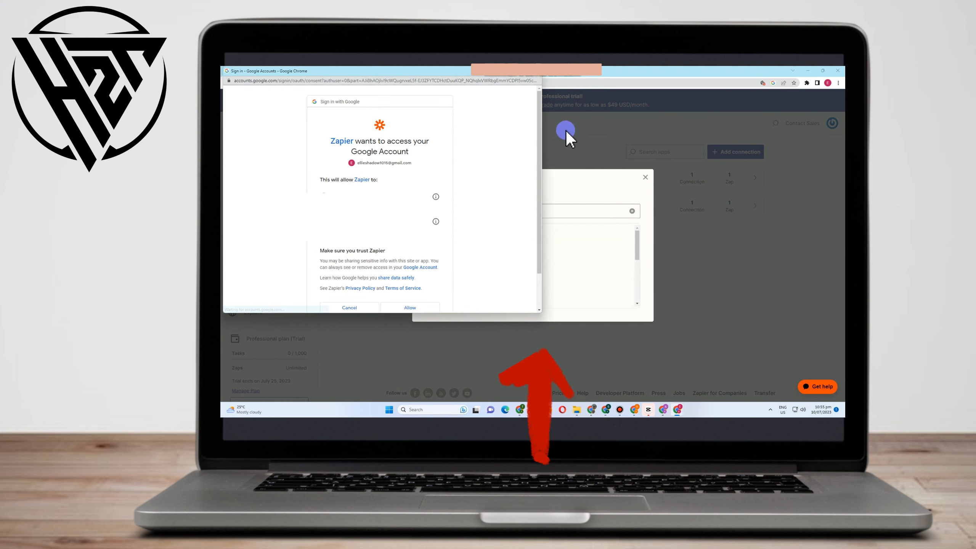
pyautogui.scroll(-2, 406, 267)
pyautogui.click(422, 271)
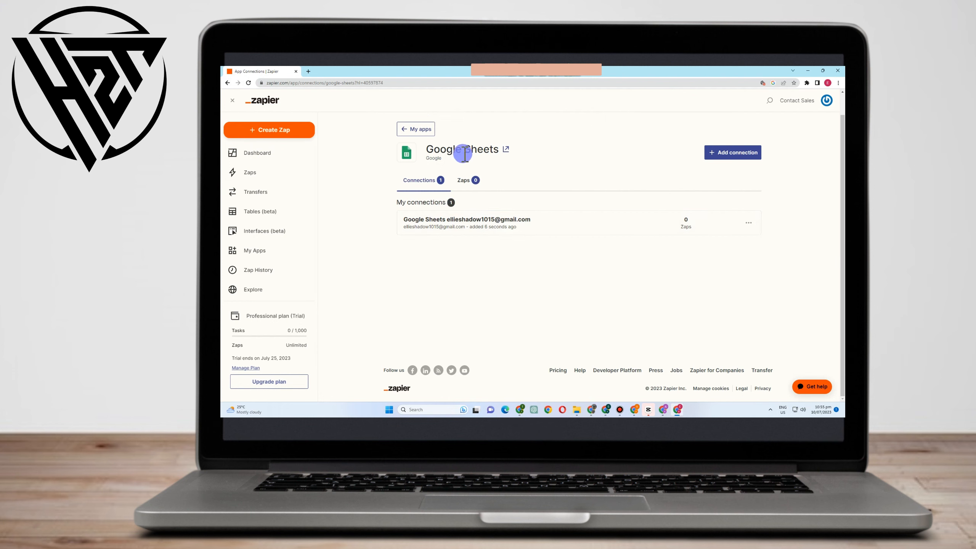
# - Review the new Google Sheets connection, the list of Zaps and the connected apps
pyautogui.click(601, 220)
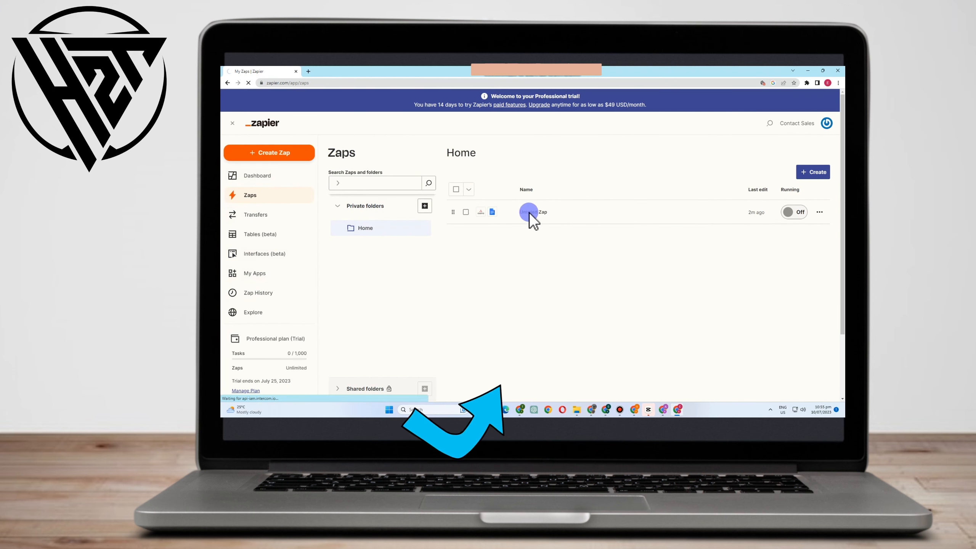
pyautogui.click(258, 279)
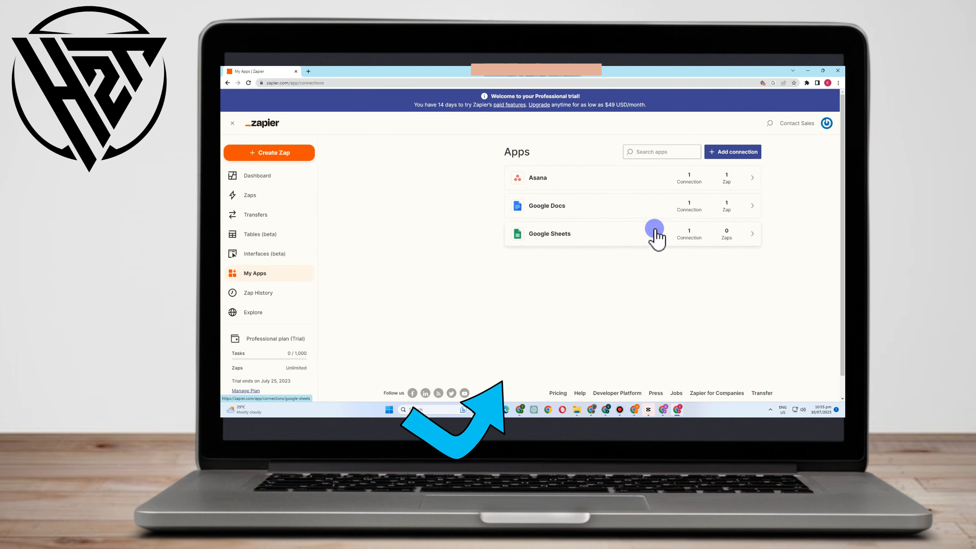
pyautogui.click(656, 232)
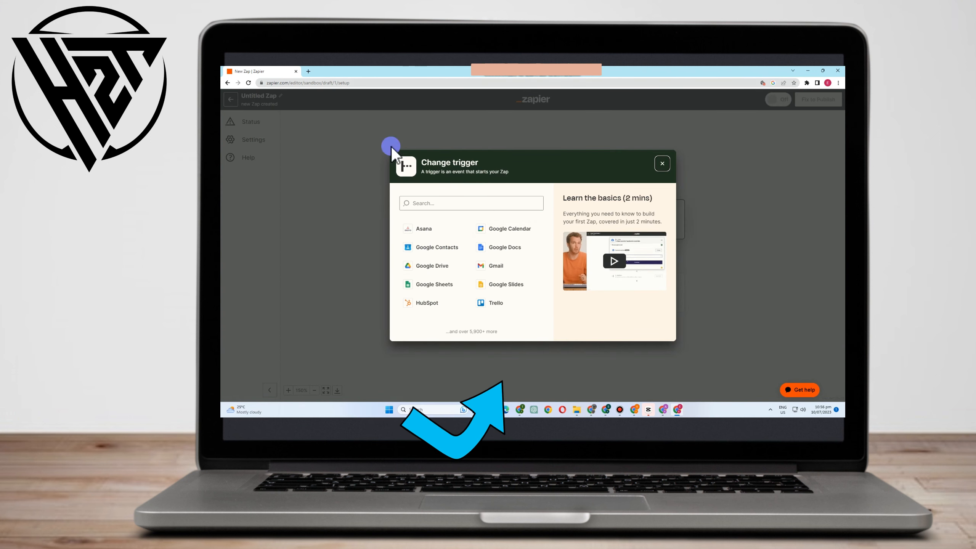
# - Set the new Zap's trigger to Google Sheets with the New Spreadsheet event and continue with the connected account
pyautogui.click(434, 284)
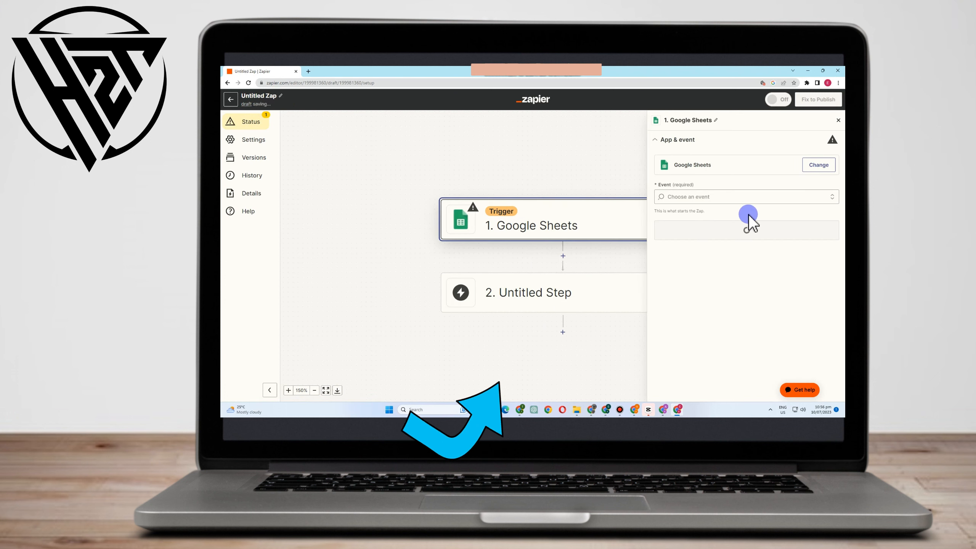
pyautogui.click(704, 197)
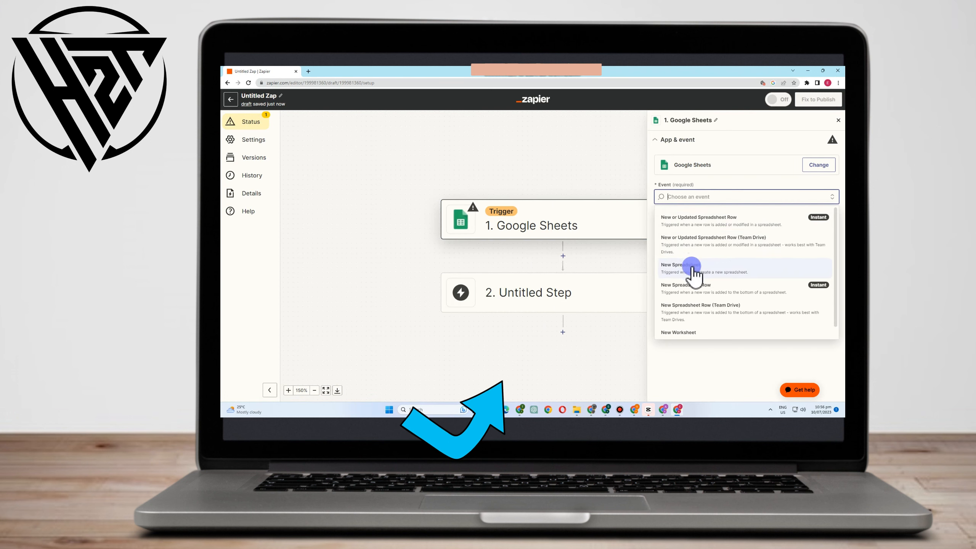
pyautogui.click(696, 271)
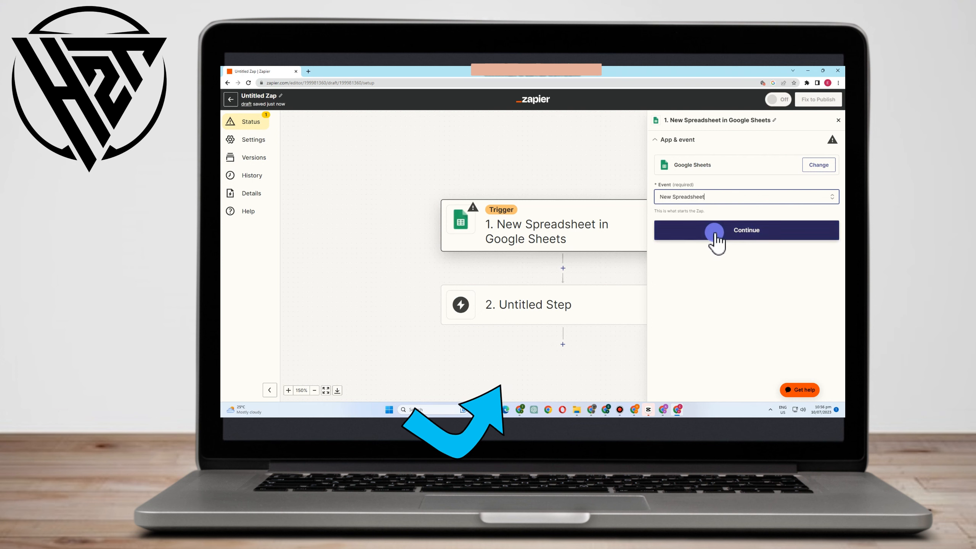
pyautogui.click(707, 232)
pyautogui.click(685, 267)
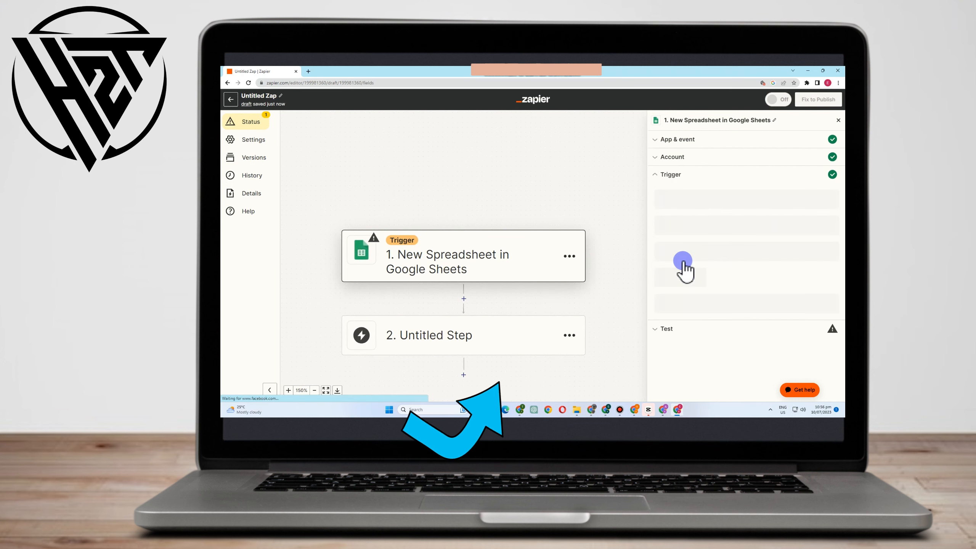
# - Continue past the trigger's setup, test the Google Sheets trigger and skip the test
pyautogui.click(732, 243)
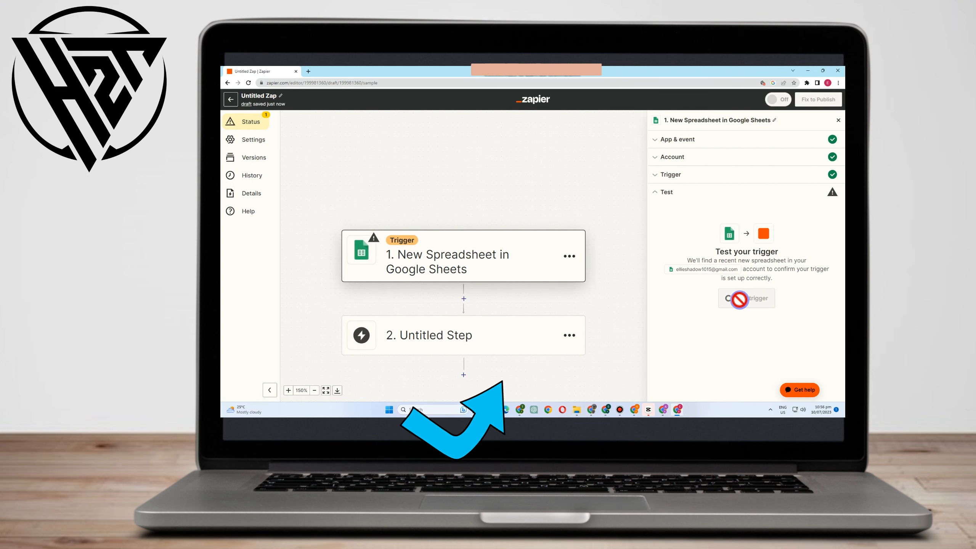
pyautogui.click(749, 300)
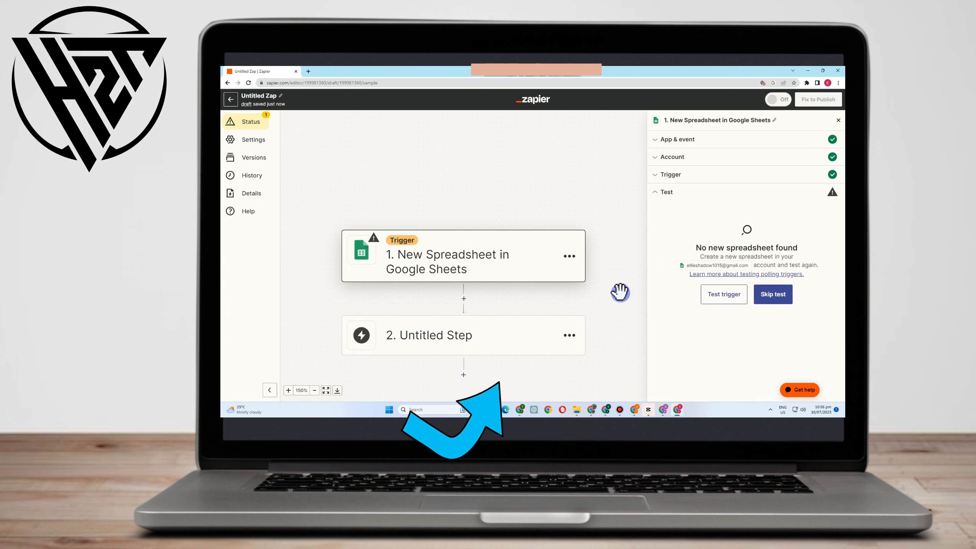
pyautogui.click(776, 295)
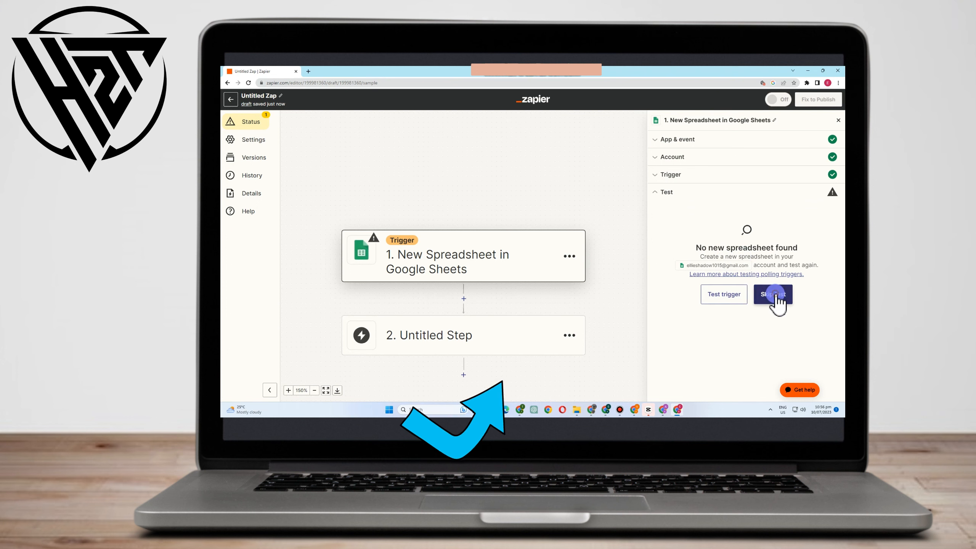
pyautogui.click(568, 263)
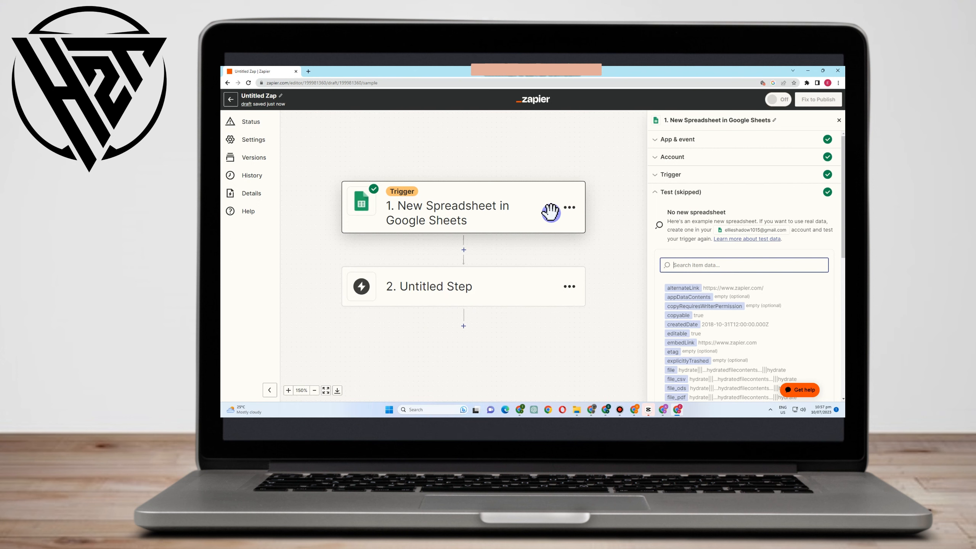
# - Set the second step's action to Asana with the Create Project event and continue with the connected account to the action's fields
pyautogui.click(501, 294)
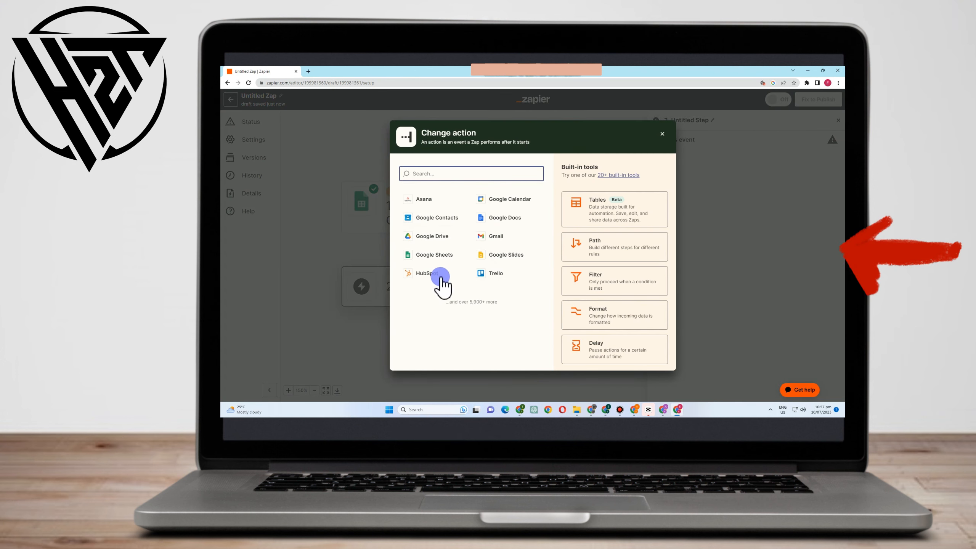
pyautogui.click(431, 207)
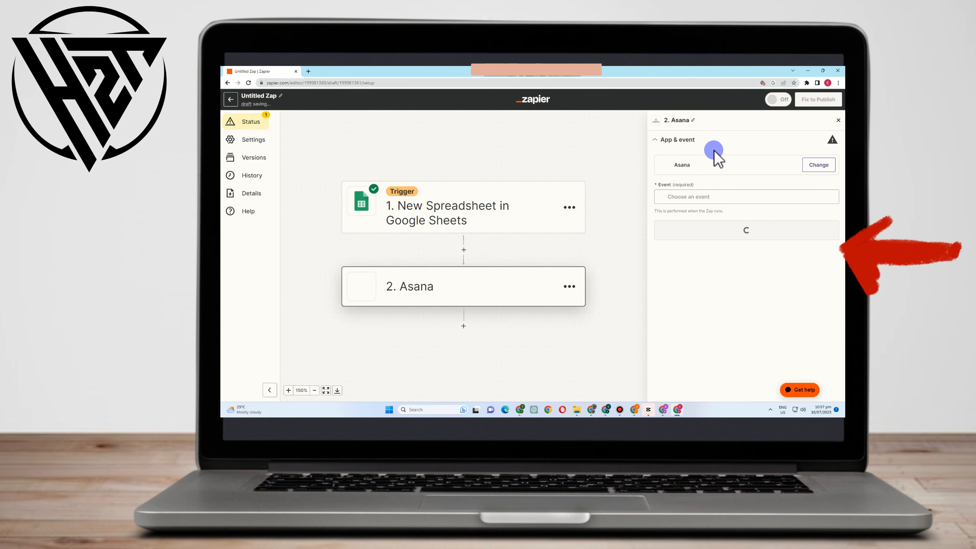
pyautogui.click(709, 198)
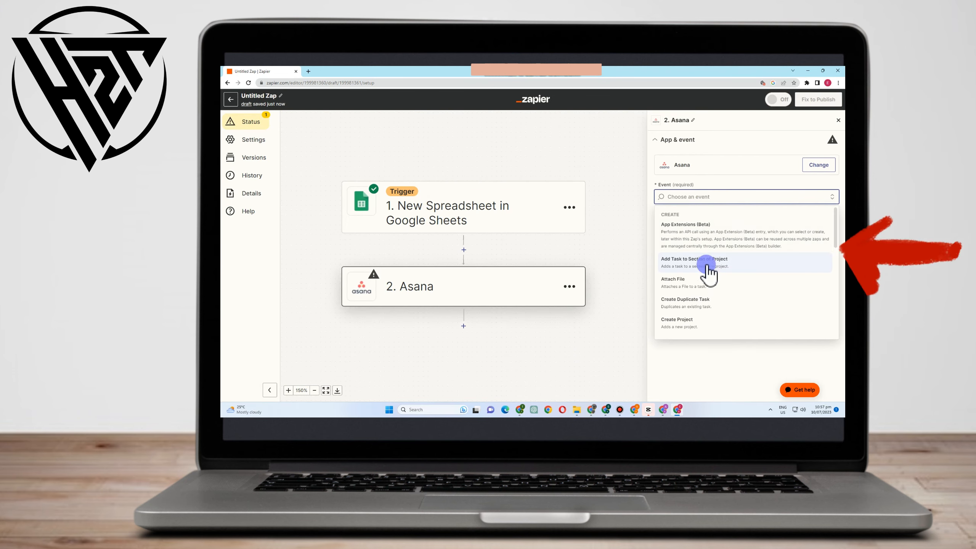
pyautogui.scroll(-1, 700, 304)
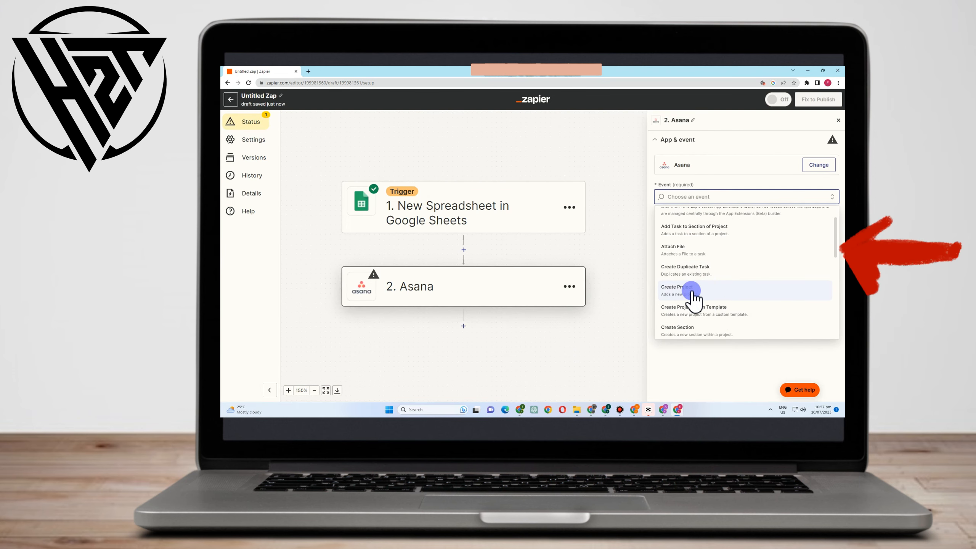
pyautogui.click(694, 298)
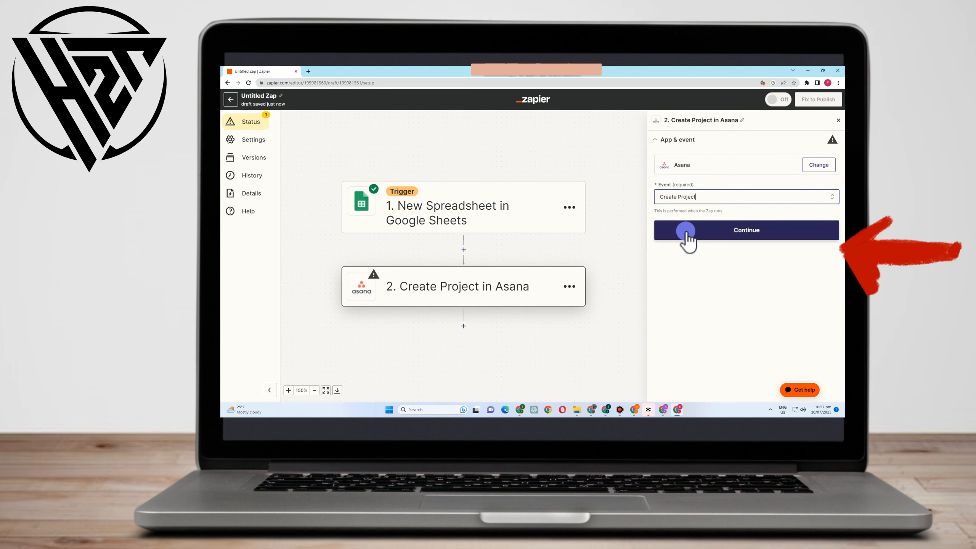
pyautogui.click(686, 231)
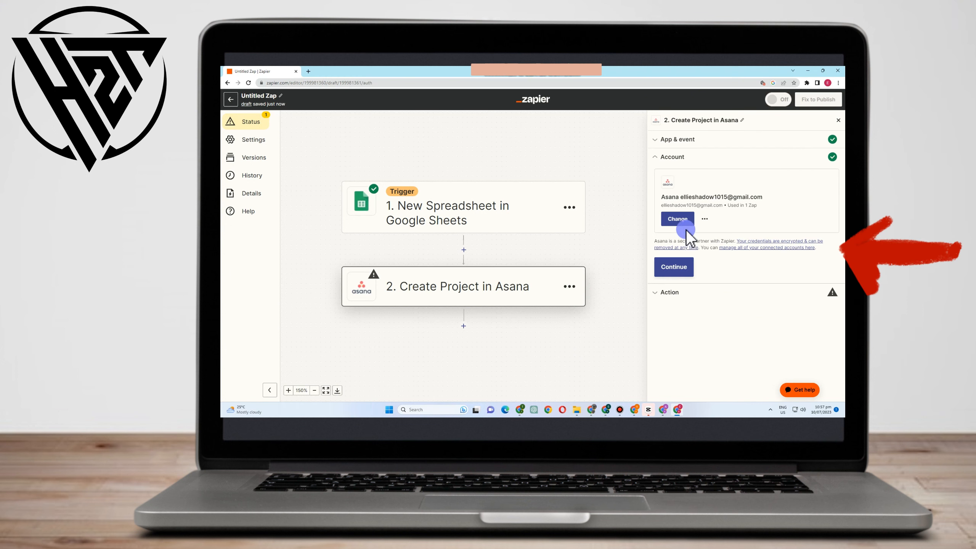
pyautogui.click(683, 269)
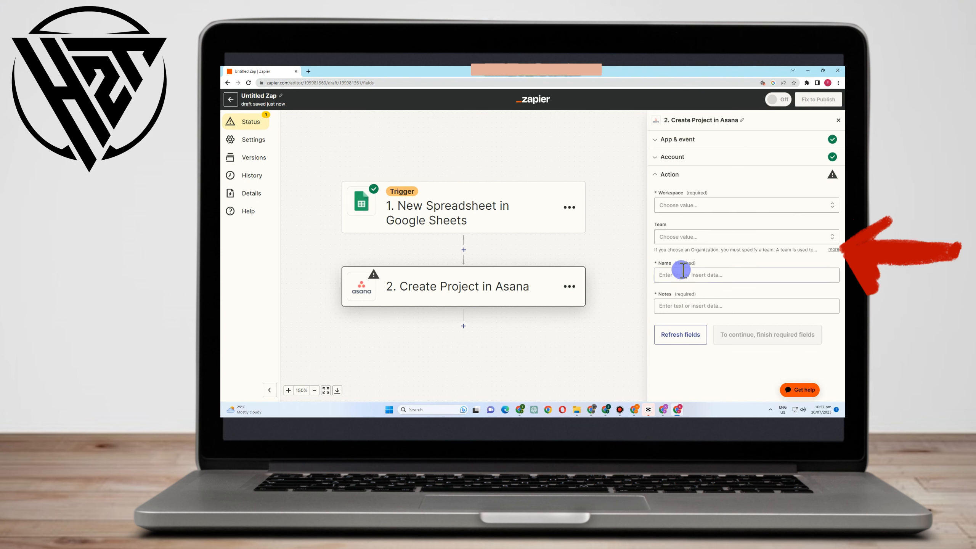
# - Map the Asana project's Workspace to the custom Owners Display Name value from the Google Sheets trigger
pyautogui.click(686, 206)
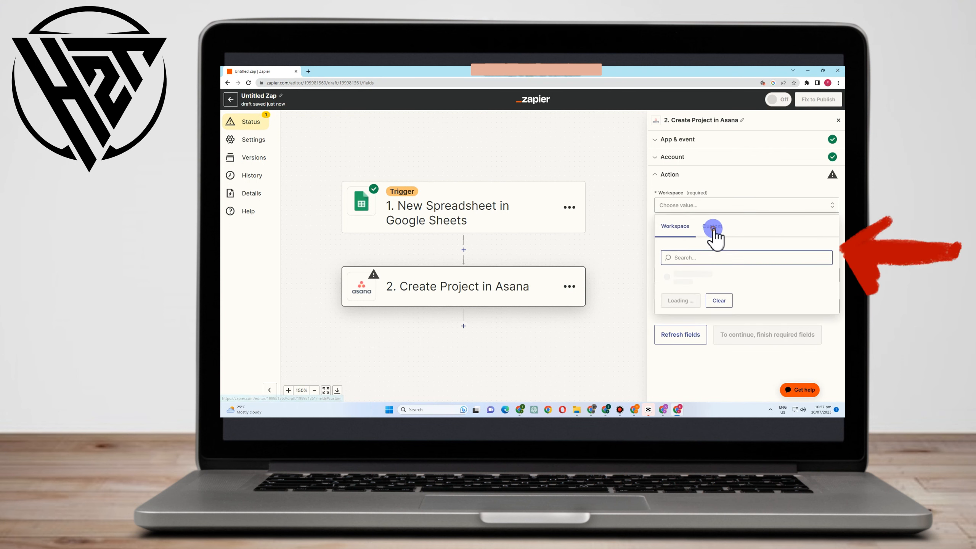
pyautogui.click(713, 227)
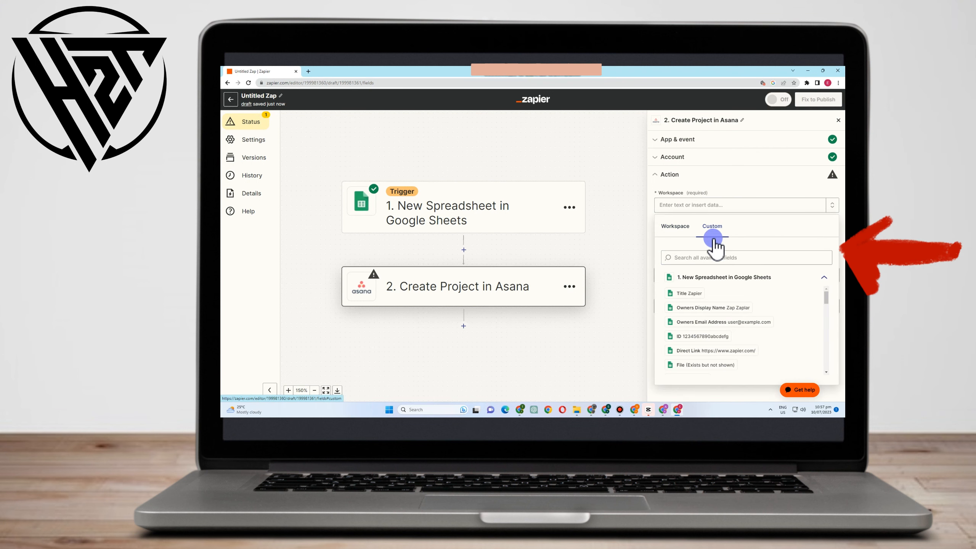
pyautogui.click(711, 323)
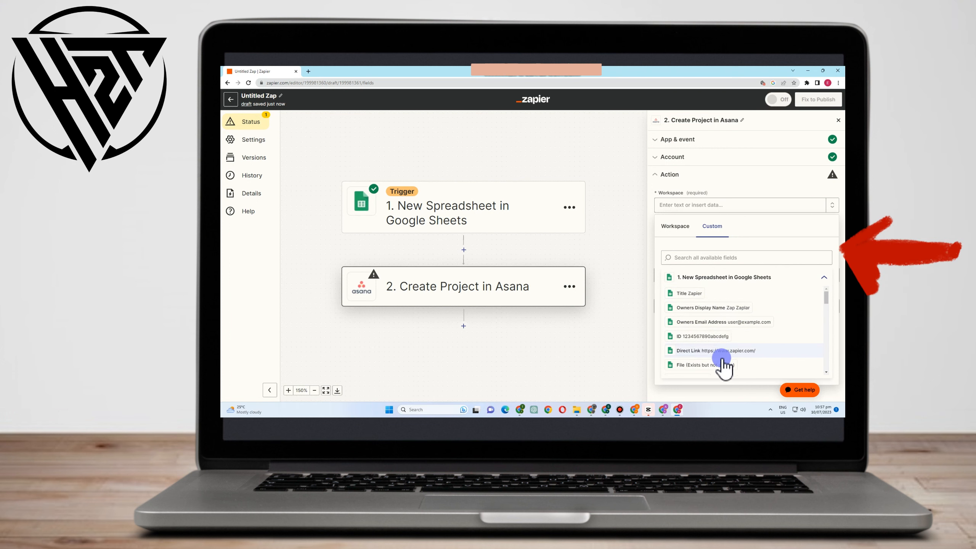
pyautogui.click(719, 310)
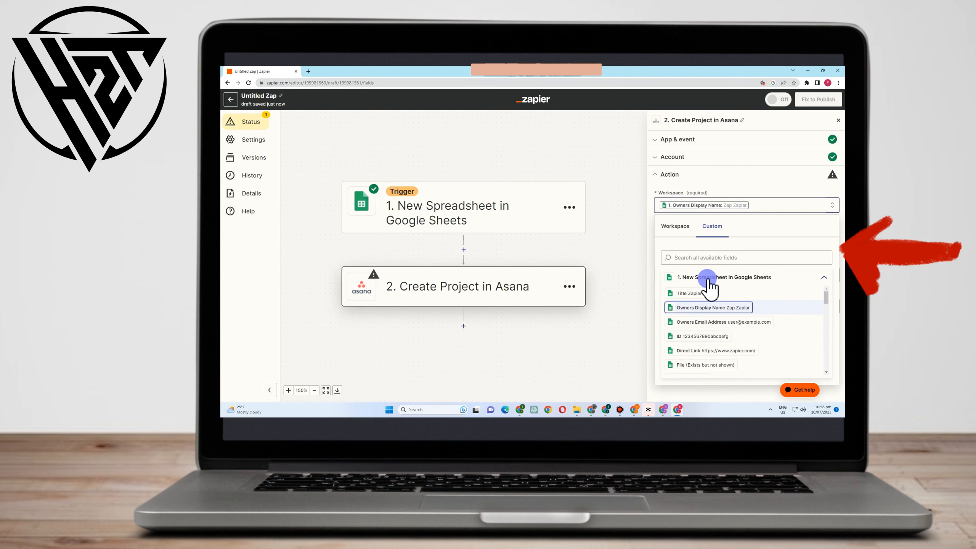
pyautogui.click(648, 289)
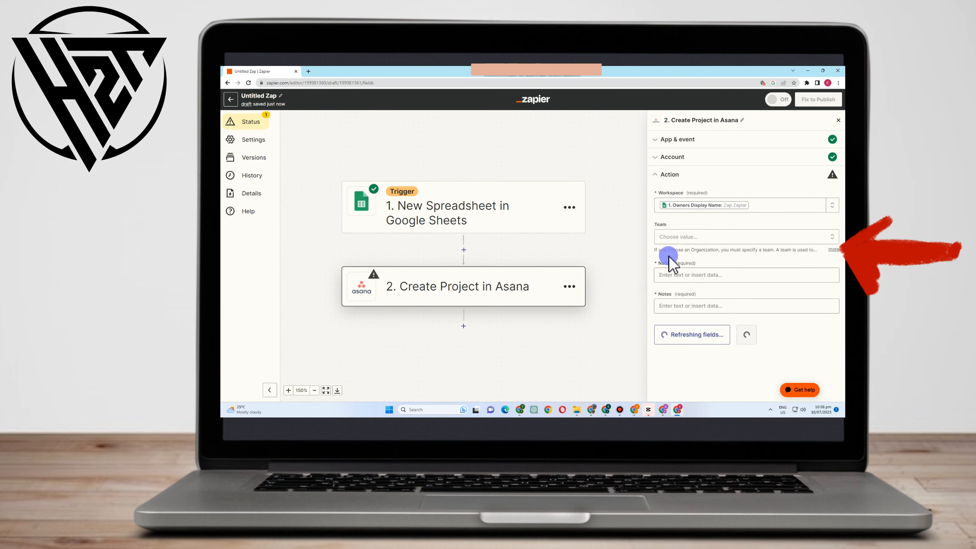
# - Map the Asana project's Team to the custom Owners Email Address value from the Google Sheets trigger
pyautogui.click(680, 238)
pyautogui.click(696, 260)
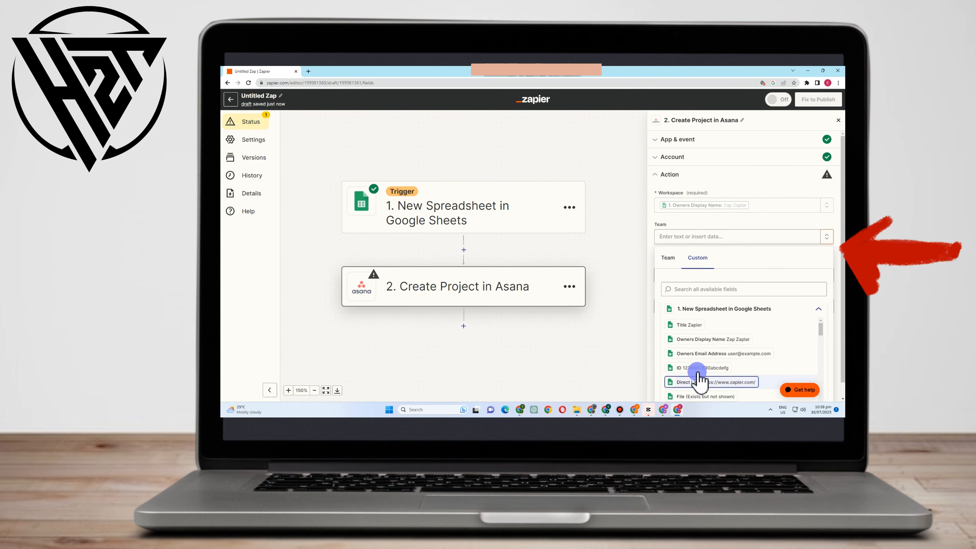
pyautogui.click(697, 353)
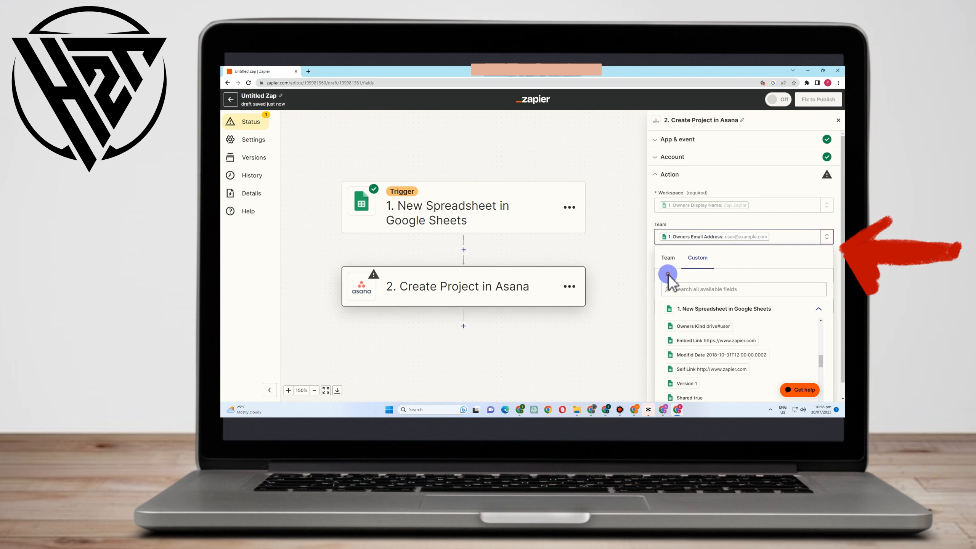
pyautogui.click(664, 339)
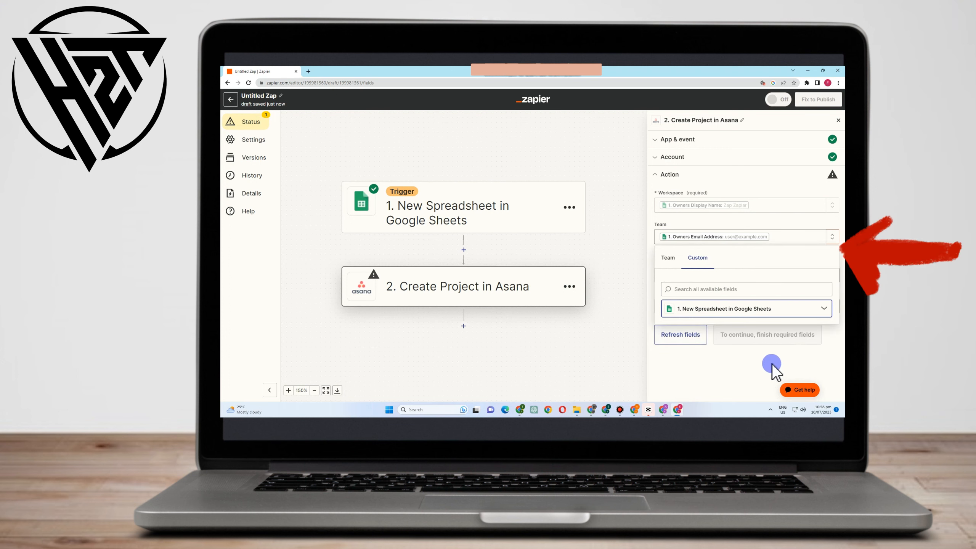
# - Close the Asana action's settings, leave the Zap editor and open the dashboard
pyautogui.click(836, 121)
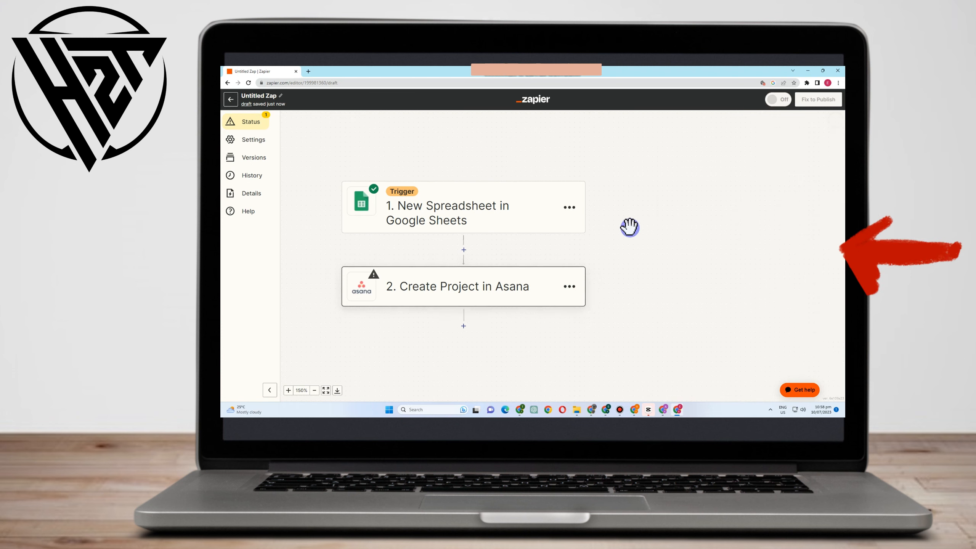
pyautogui.click(228, 100)
pyautogui.click(564, 122)
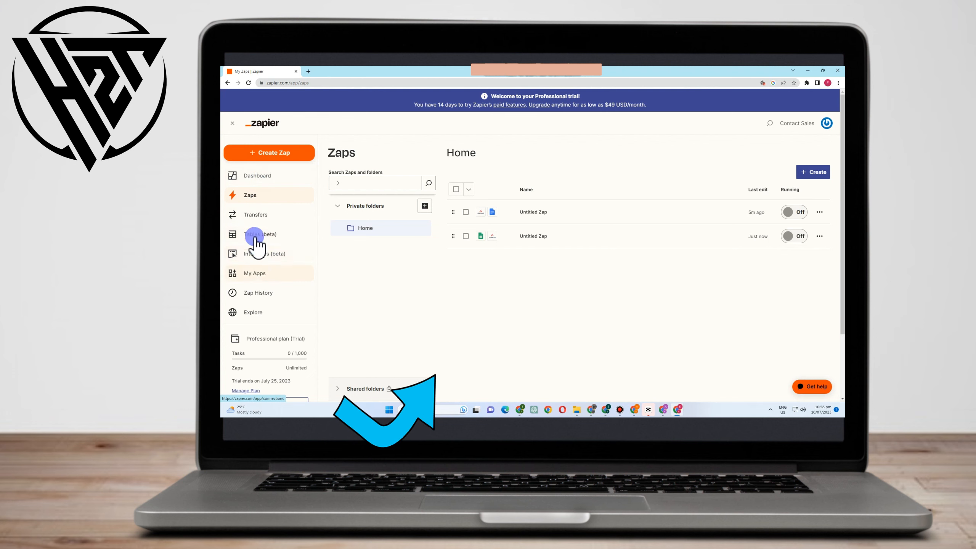
pyautogui.click(263, 175)
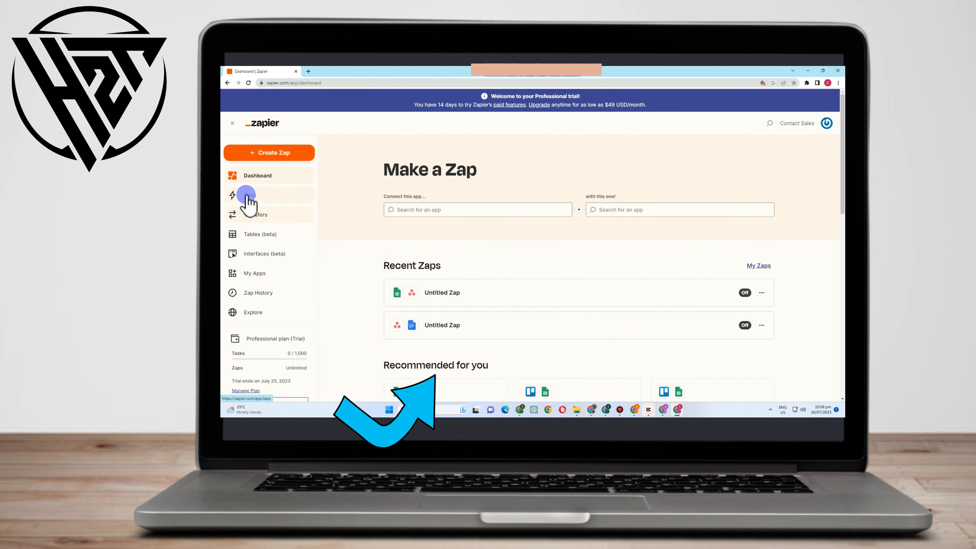
# - Open the plan upgrade page and examine the prices and feature lists of the Free, Starter, Professional, Team and Company plans
pyautogui.scroll(-3, 277, 338)
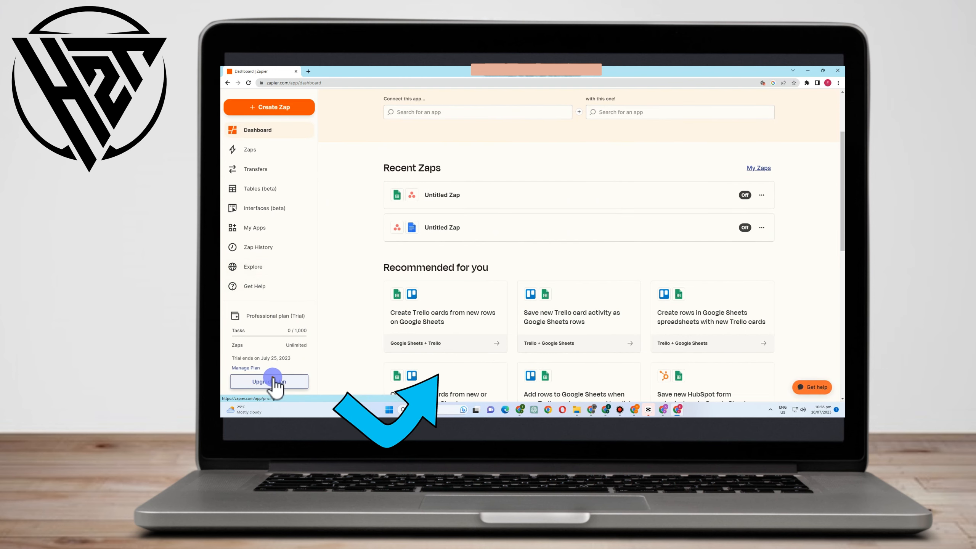
pyautogui.click(274, 381)
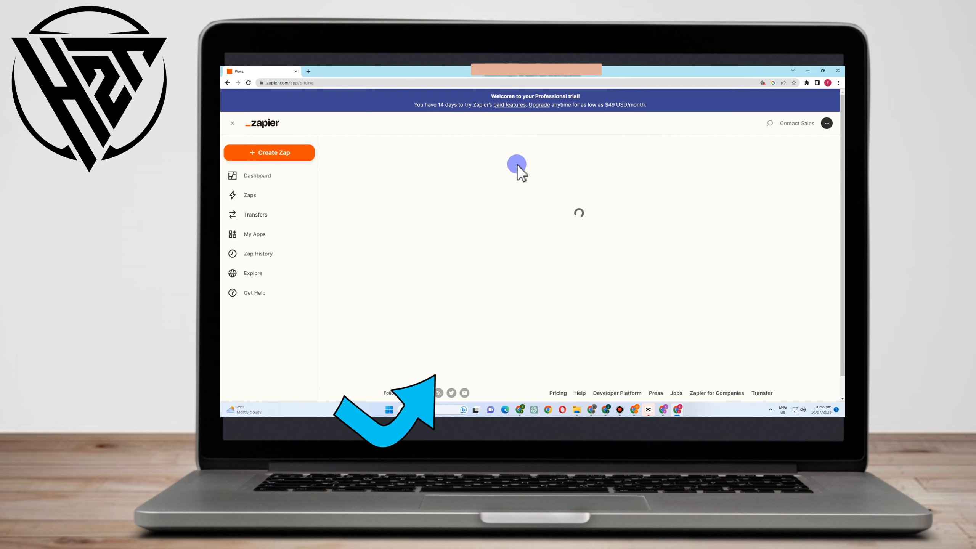
pyautogui.scroll(-2, 577, 239)
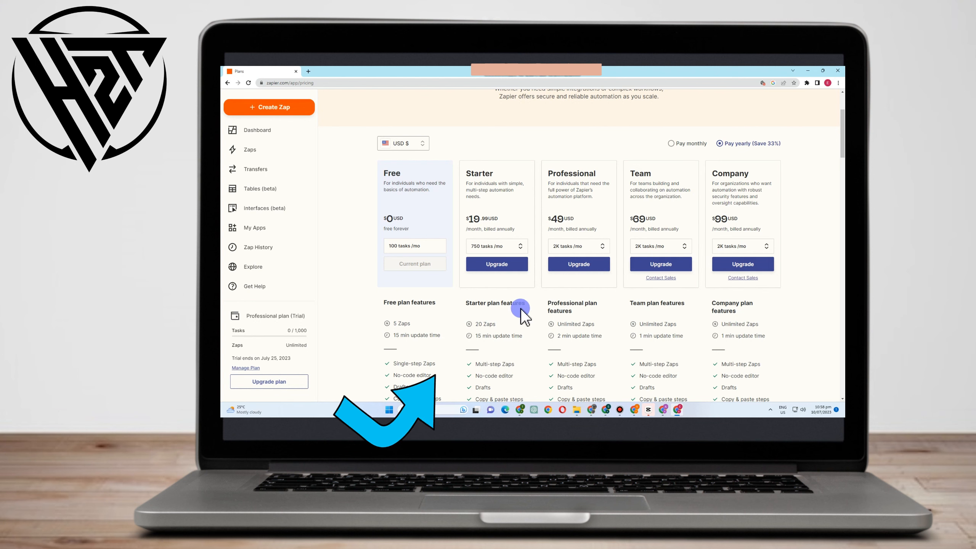
pyautogui.scroll(-3, 496, 328)
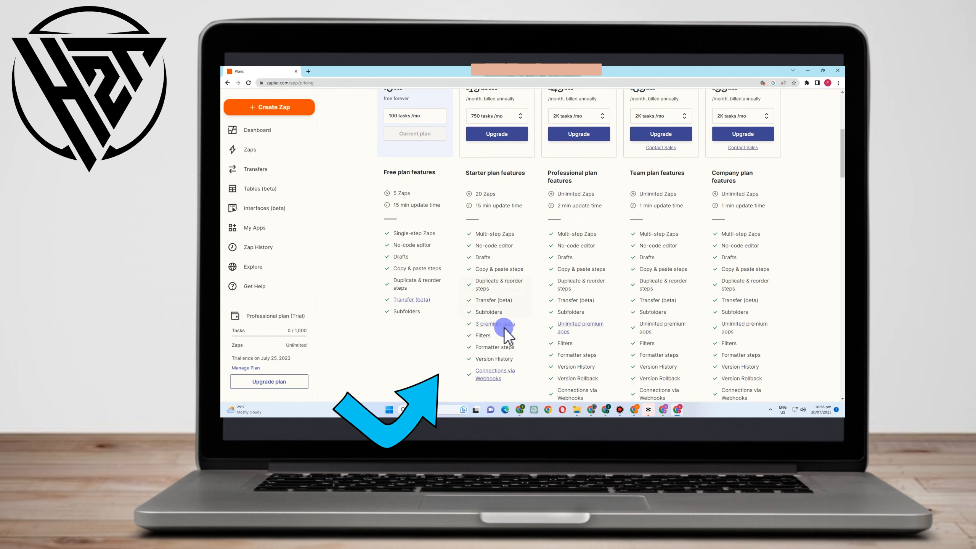
pyautogui.scroll(-2, 508, 331)
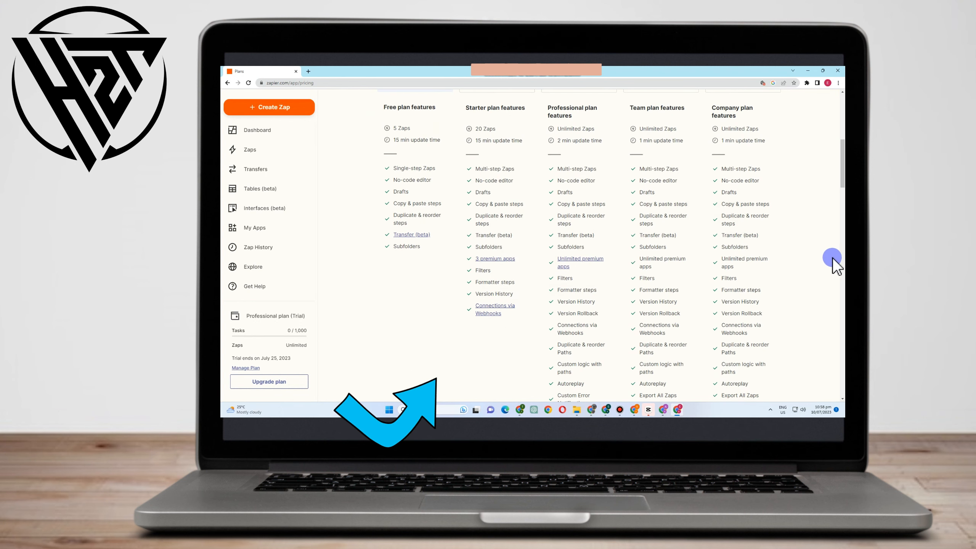
pyautogui.scroll(-2, 838, 302)
pyautogui.scroll(10, 775, 334)
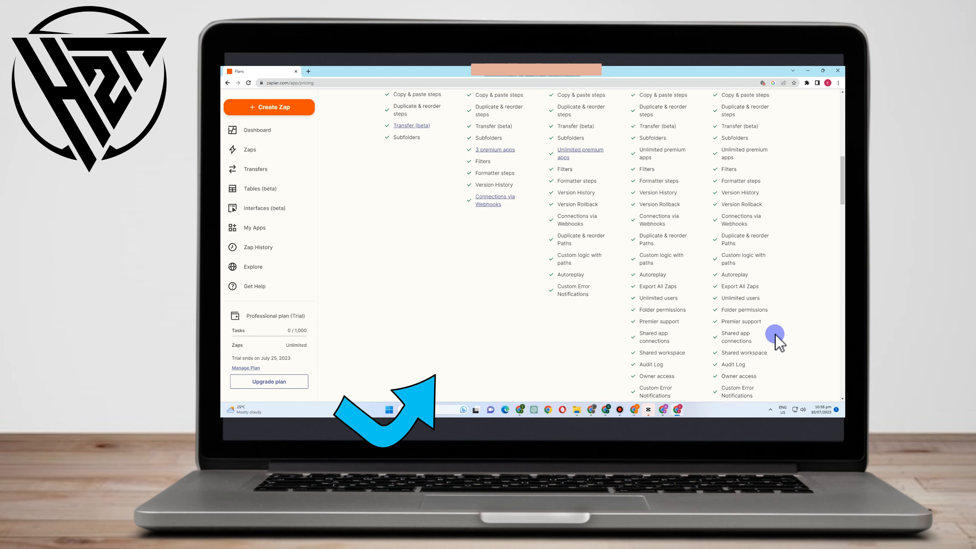
pyautogui.scroll(-2, 569, 192)
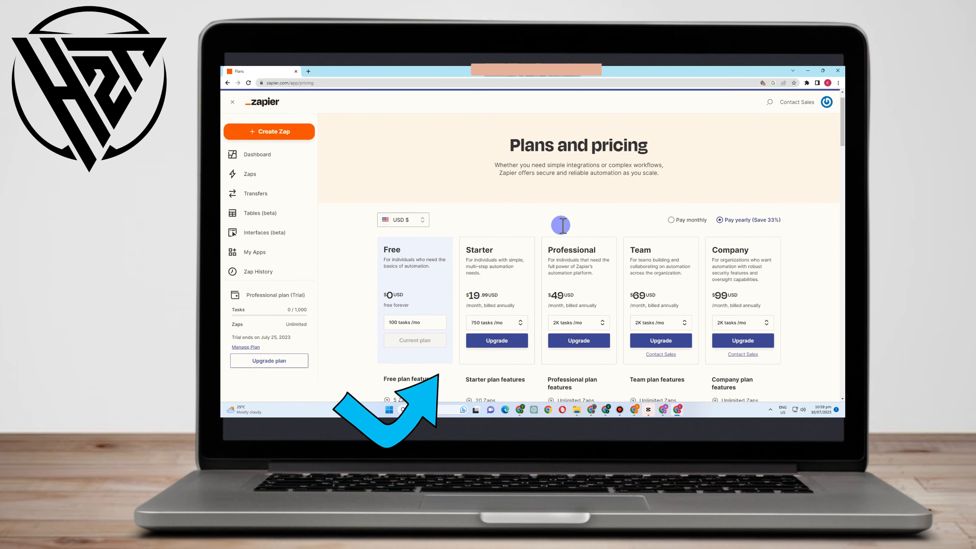
# - Compare the Zap limits, update times and included features across the five subscription plans, from Free through Company
pyautogui.moveTo(466, 216); pyautogui.dragTo(745, 238)
pyautogui.scroll(-3, 497, 227)
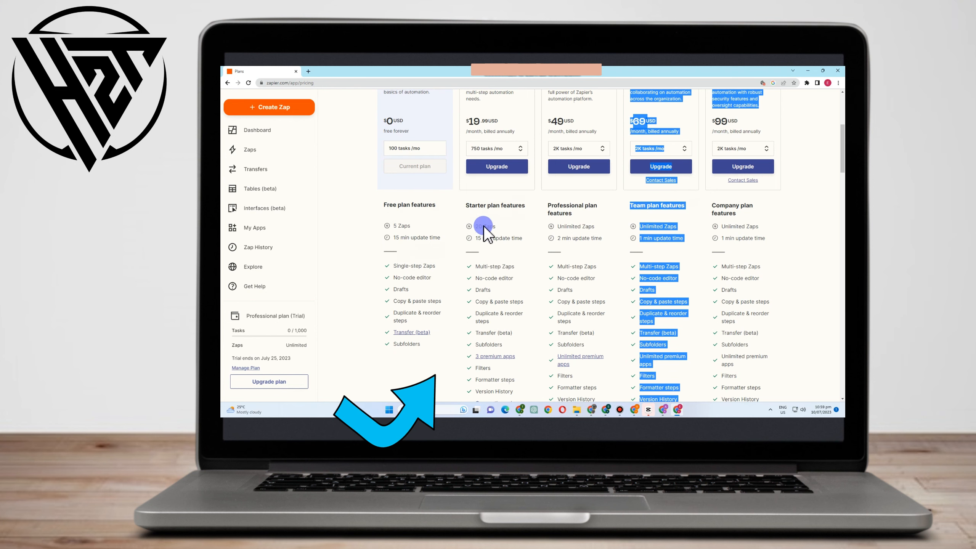
pyautogui.scroll(-2, 485, 194)
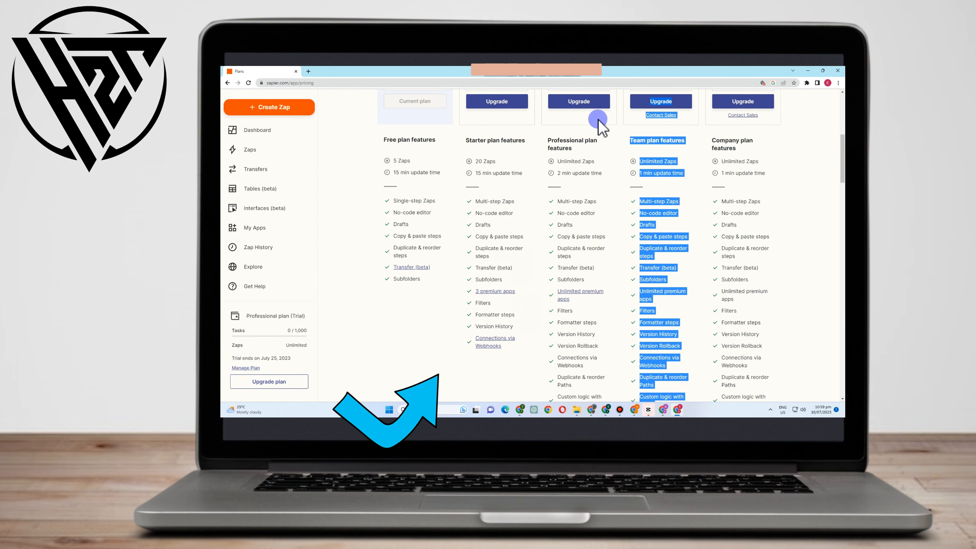
pyautogui.click(690, 160)
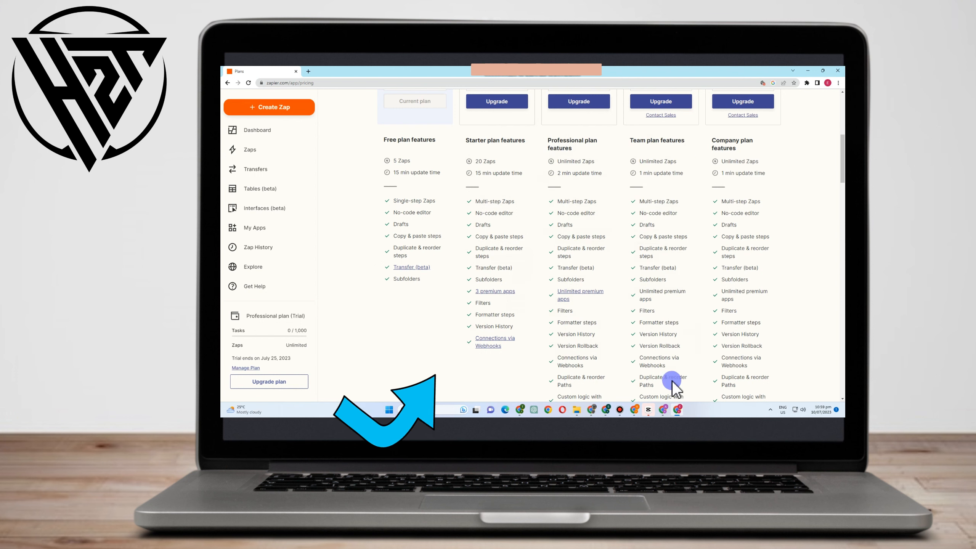
pyautogui.scroll(-6, 765, 342)
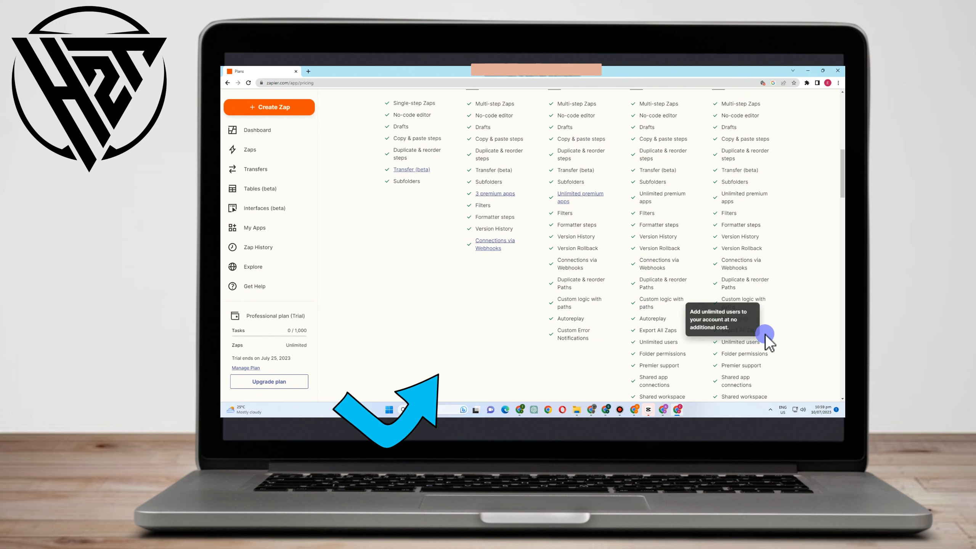
pyautogui.scroll(10, 765, 336)
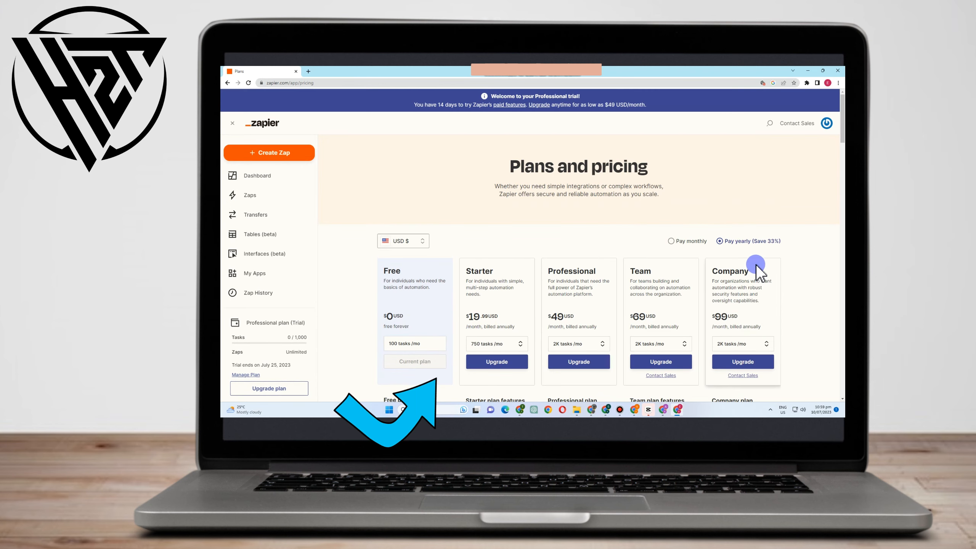